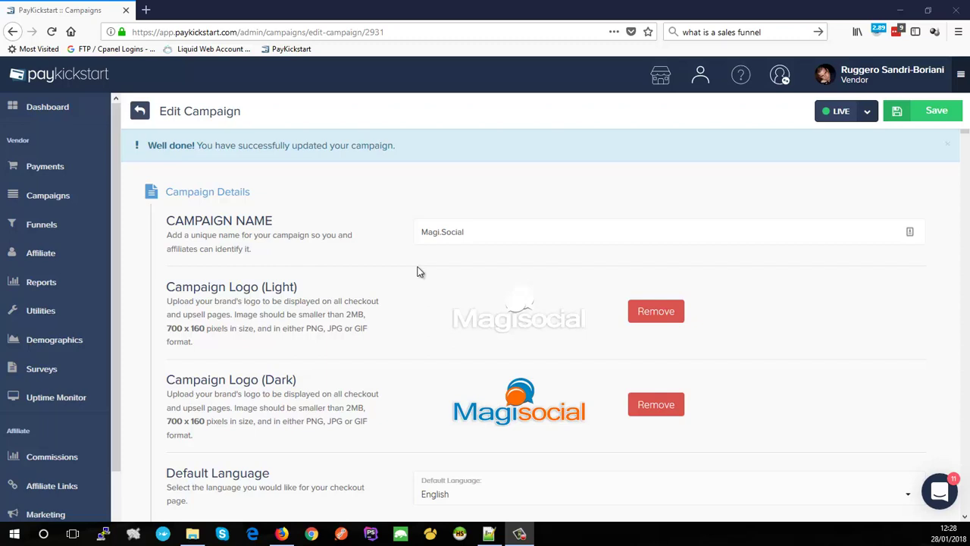
- Start a new product in the Magi.Social campaign from the campaigns overview
{"action": "left_click", "coordinate": [140, 112]}
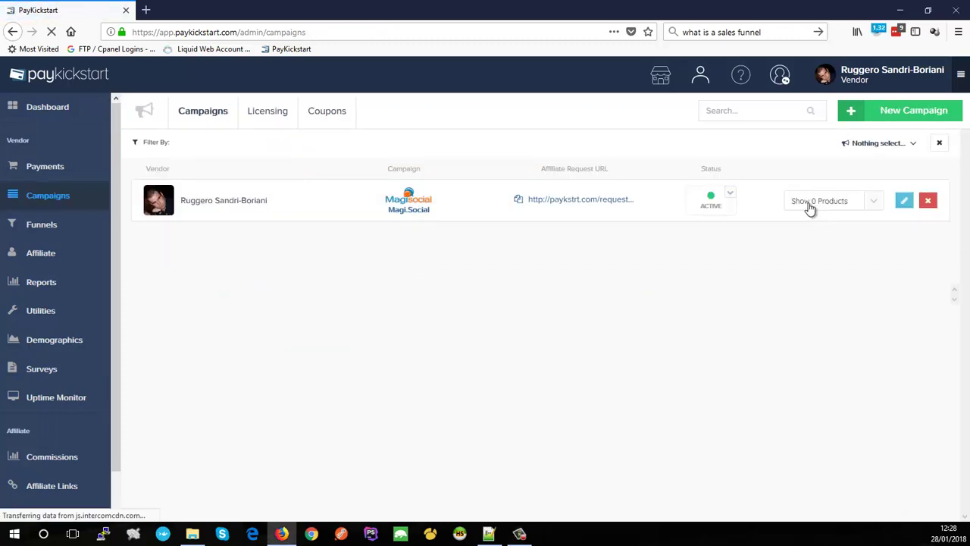
{"action": "left_click", "coordinate": [873, 205]}
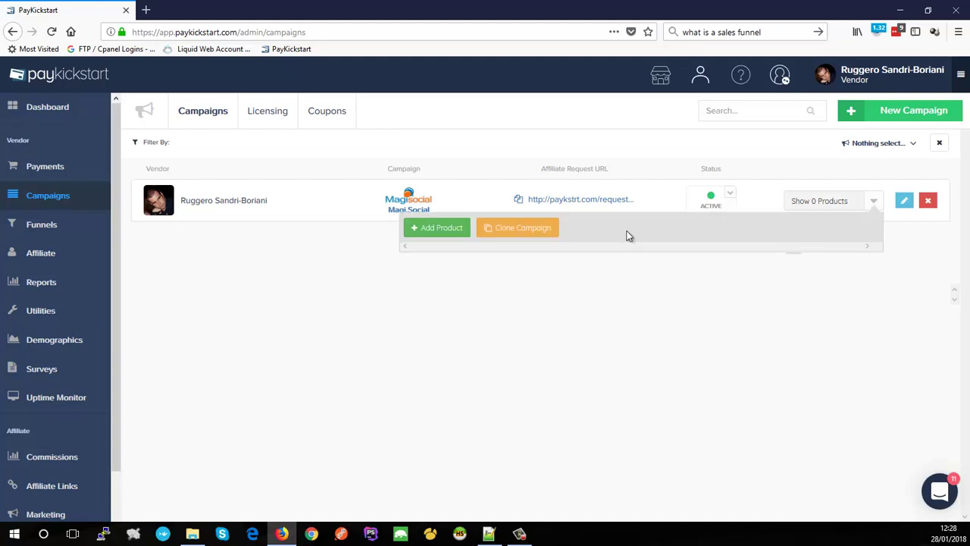
{"action": "left_click", "coordinate": [438, 231]}
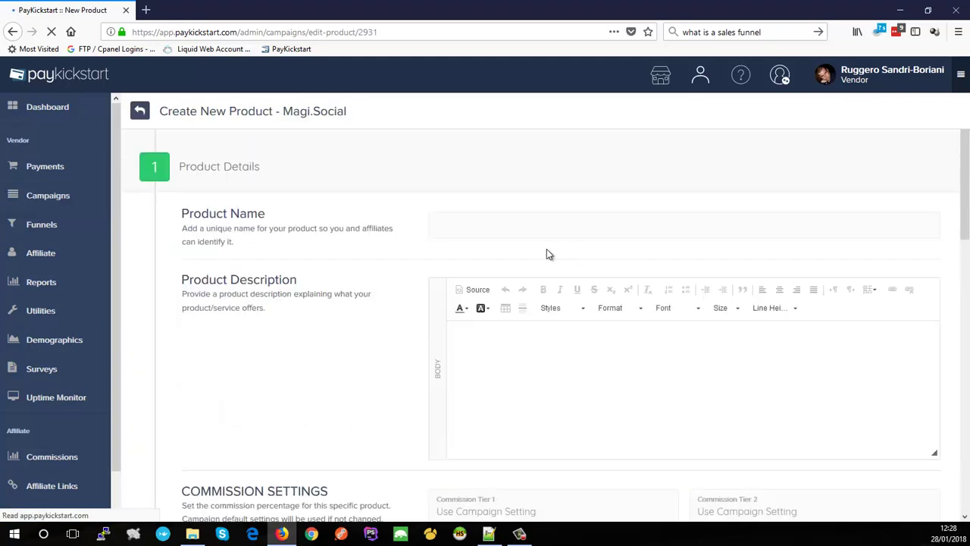
- Name the new product "1 Platform"
{"action": "left_click", "coordinate": [457, 227]}
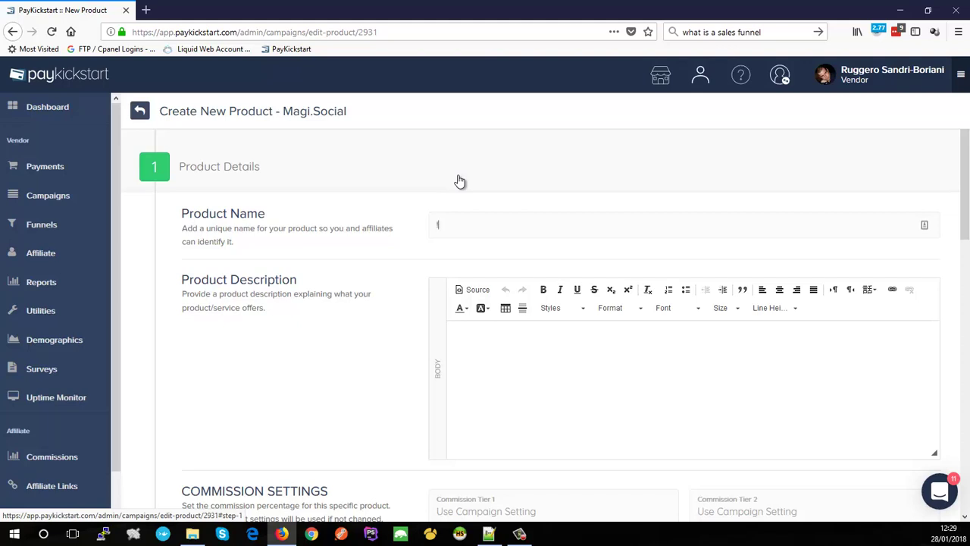
{"action": "type", "text": "Pl"}
{"action": "type", "text": "ease"}
{"action": "key", "text": "BackSpace"}
{"action": "key", "text": "BackSpace"}
{"action": "key", "text": "BackSpace"}
{"action": "key", "text": "BackSpace"}
{"action": "key", "text": "BackSpace"}
{"action": "key", "text": "BackSpace"}
{"action": "key", "text": "BackSpace"}
{"action": "key", "text": "BackSpace"}
{"action": "key", "text": "BackSpace"}
{"action": "type", "text": "1 Platform"}
- Paste the prepared list of service features, starting with "Choose for us to post on either your Facebook, LinkedIN or Twitter accounts", into the product description
{"action": "left_click", "coordinate": [556, 339]}
{"action": "scroll", "coordinate": [523, 368], "scroll_direction": "down", "scroll_amount": 1}
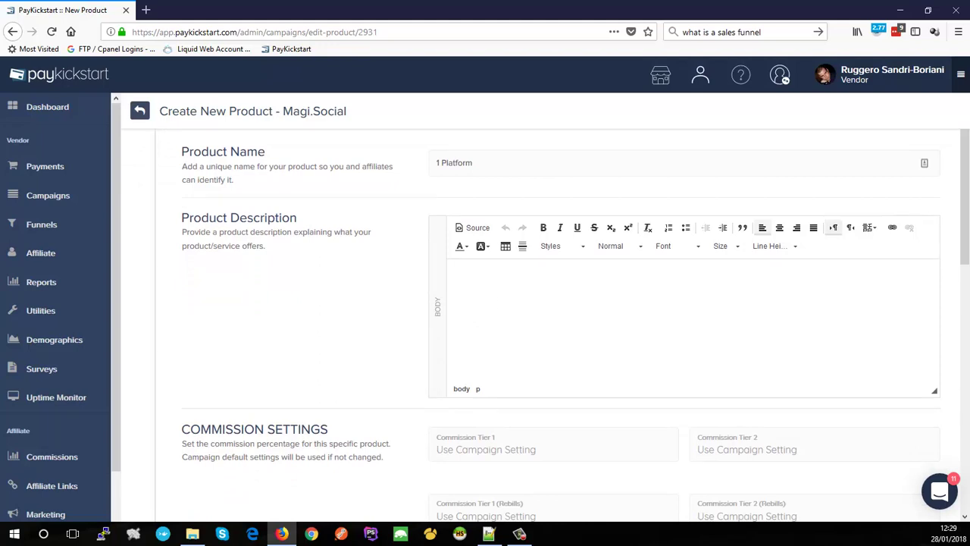
{"action": "key", "text": "F10"}
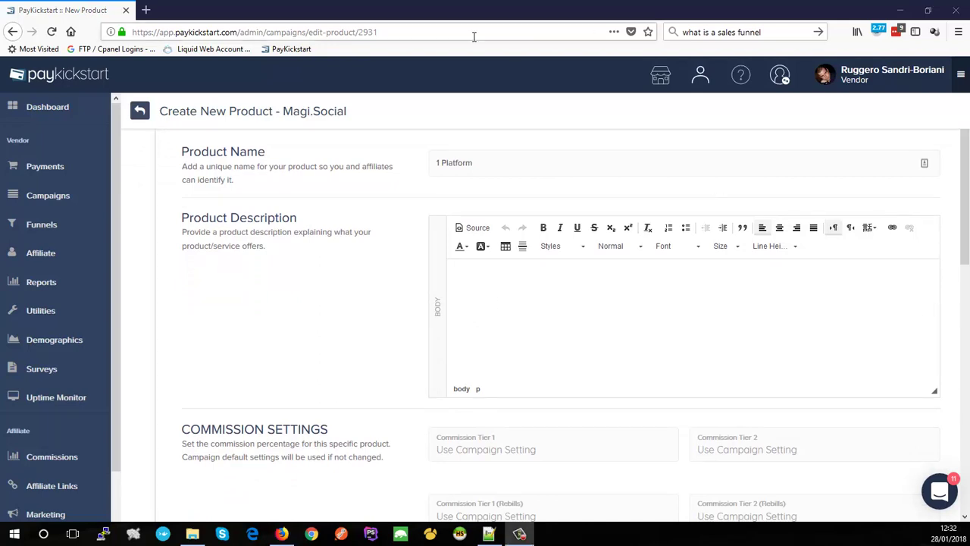
{"action": "left_click", "coordinate": [514, 300]}
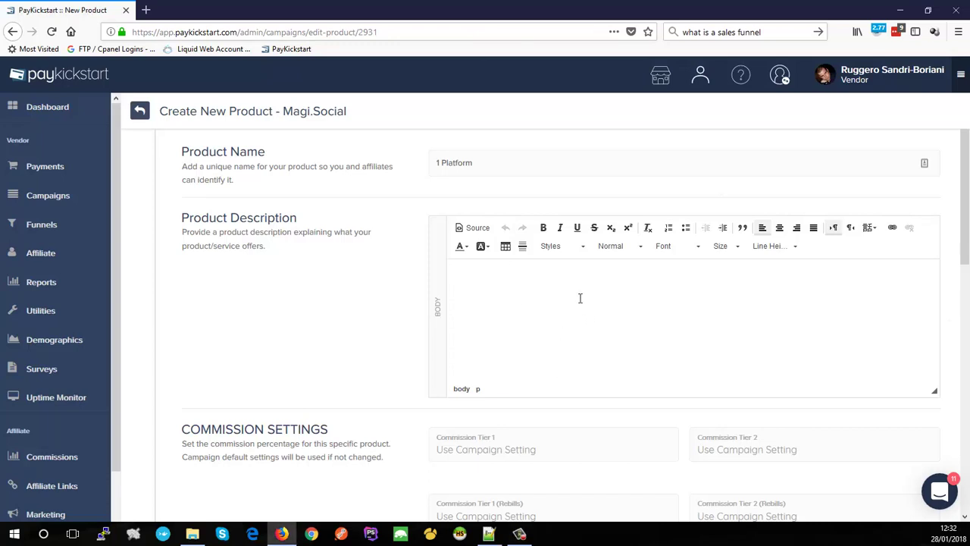
{"action": "key", "text": "ctrl+v"}
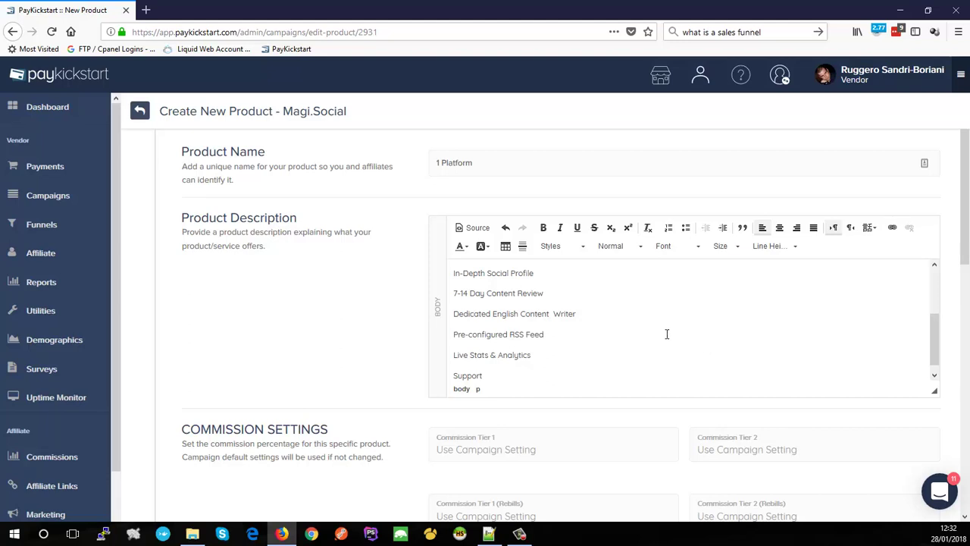
{"action": "scroll", "coordinate": [525, 358], "scroll_direction": "up", "scroll_amount": 2}
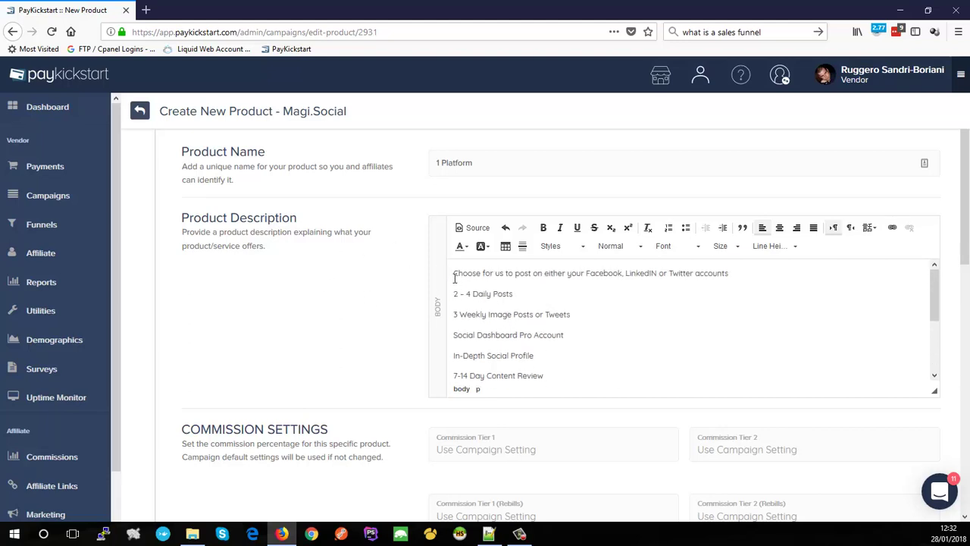
- Format the entire product description as a bulleted list
{"action": "key", "text": "ctrl+a"}
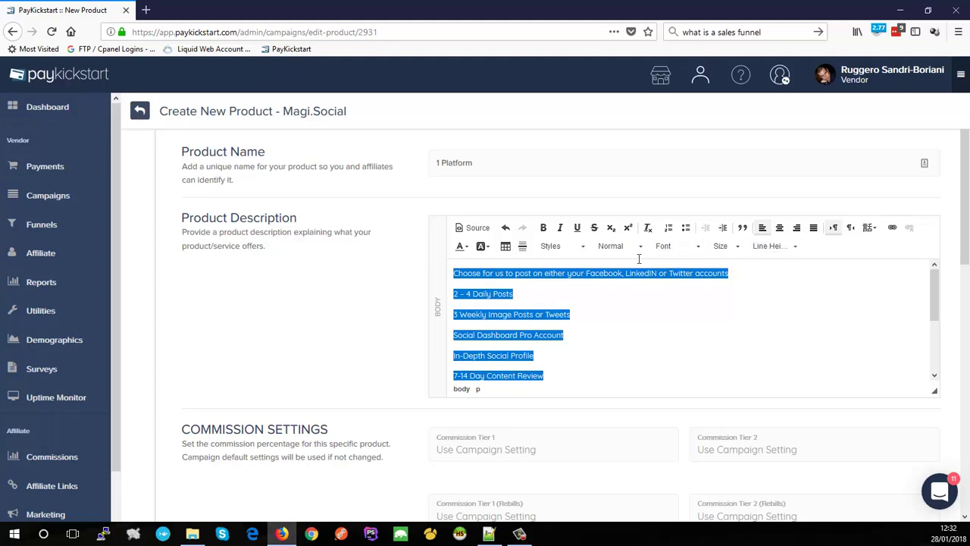
{"action": "left_click", "coordinate": [687, 230]}
{"action": "left_click", "coordinate": [520, 324]}
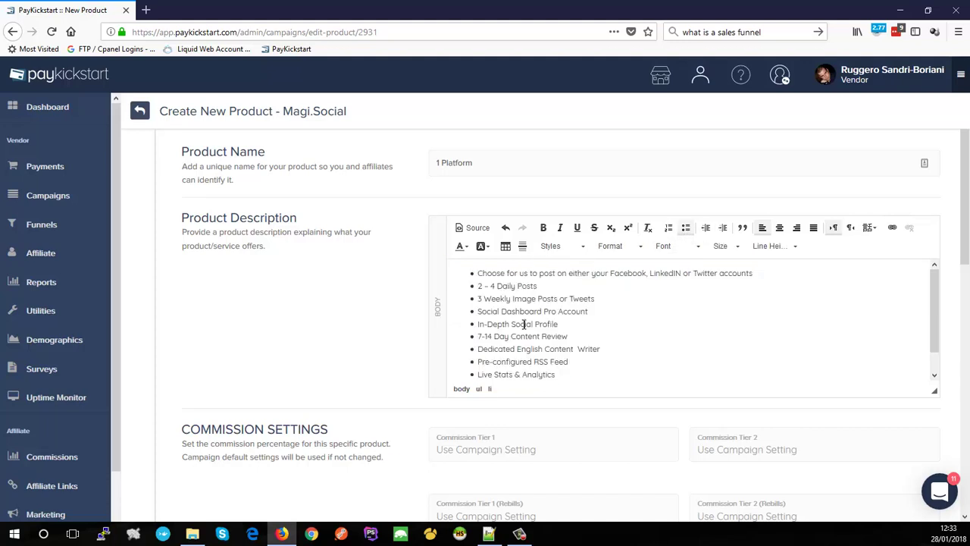
{"action": "scroll", "coordinate": [368, 303], "scroll_direction": "down", "scroll_amount": 3}
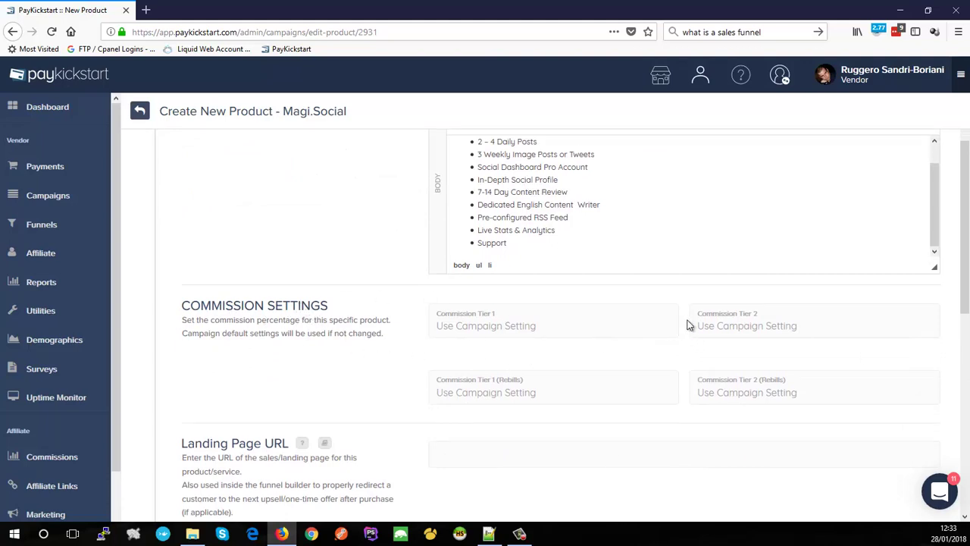
{"action": "left_click", "coordinate": [525, 324]}
{"action": "scroll", "coordinate": [368, 277], "scroll_direction": "down", "scroll_amount": 2}
{"action": "scroll", "coordinate": [370, 288], "scroll_direction": "down", "scroll_amount": 4}
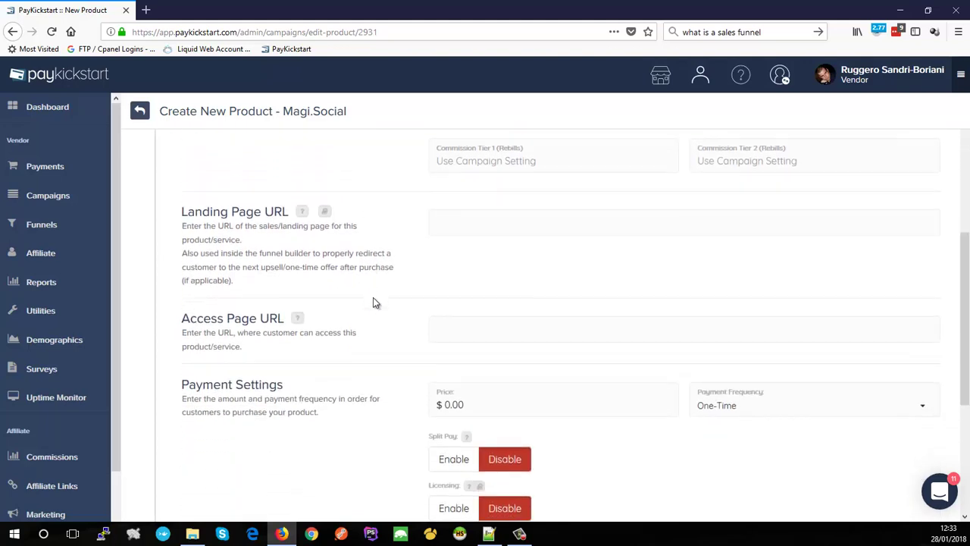
{"action": "left_click", "coordinate": [476, 209]}
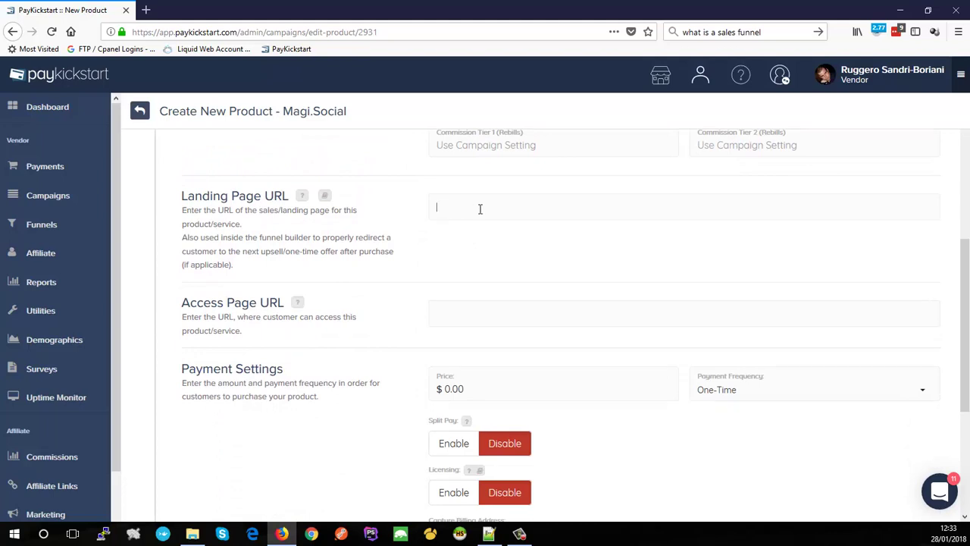
{"action": "key", "text": "alt+Tab"}
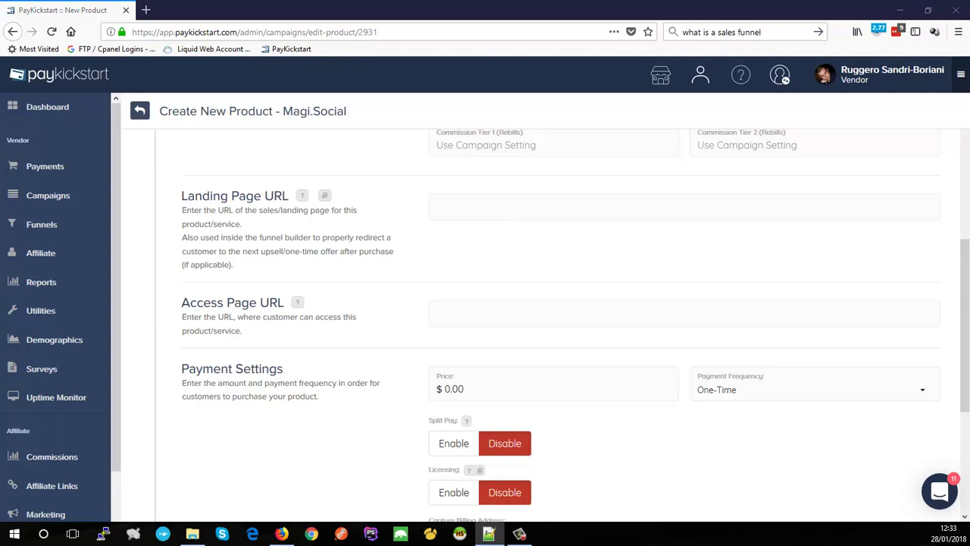
{"action": "key", "text": "alt+Tab"}
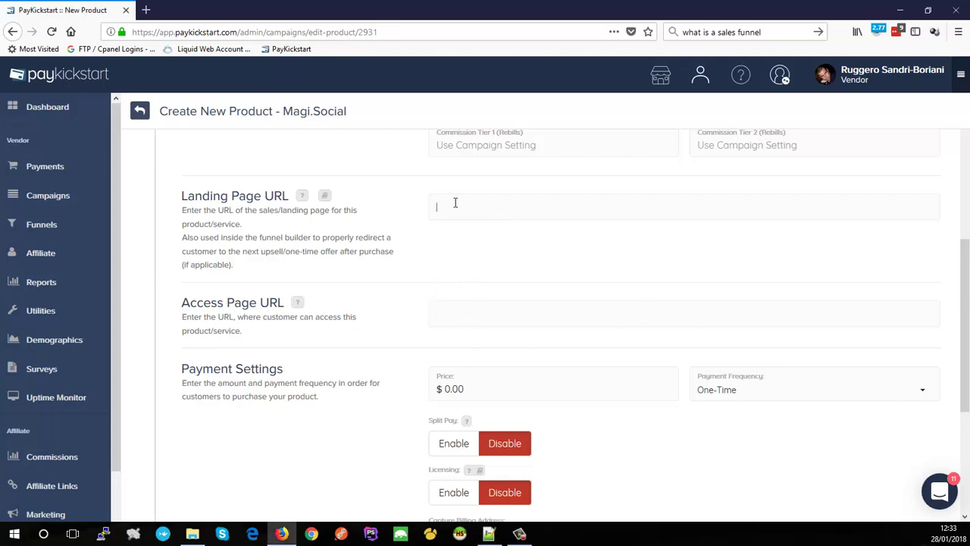
{"action": "type", "text": "http://magi.social/content-writing-service"}
{"action": "scroll", "coordinate": [453, 232], "scroll_direction": "down", "scroll_amount": 3}
{"action": "left_click", "coordinate": [440, 190]}
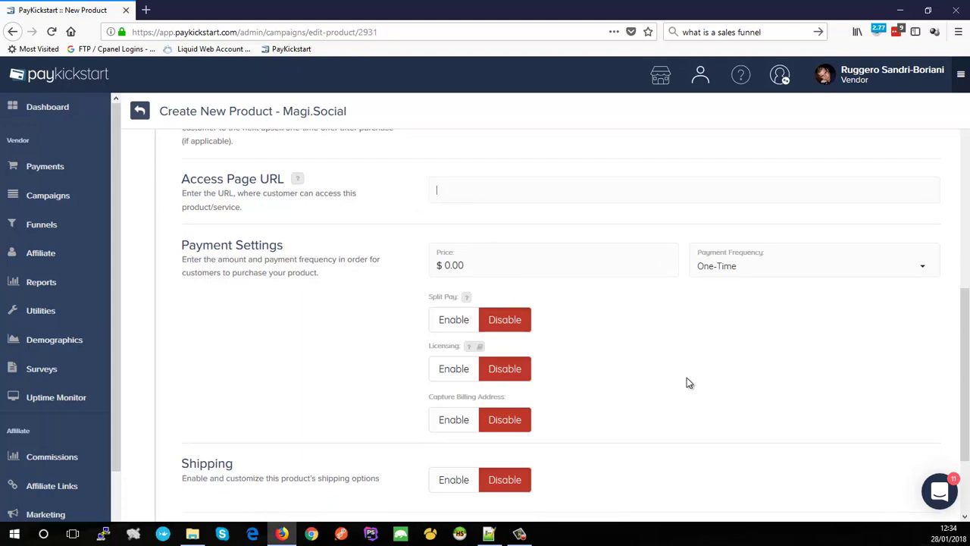
{"action": "type", "text": "http://magi.social/content-writing-service"}
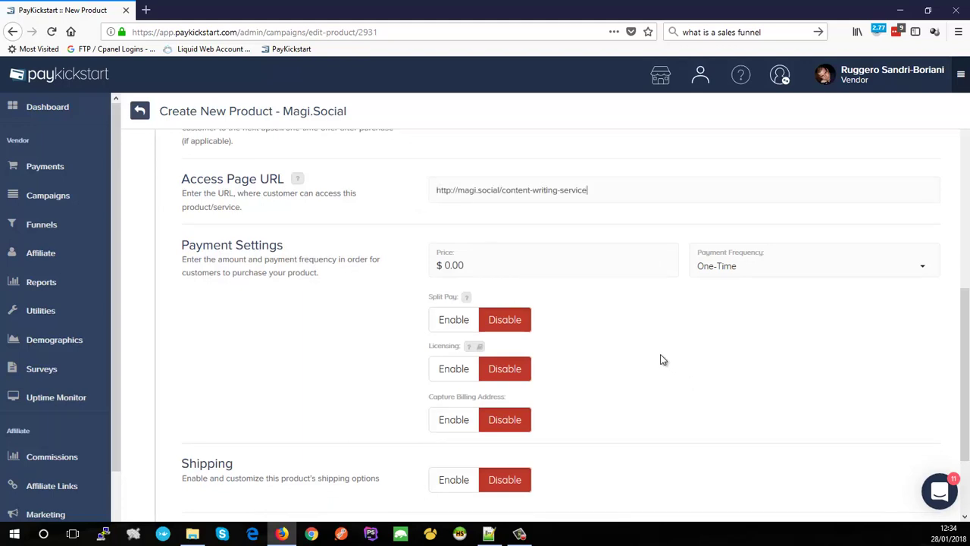
{"action": "type", "text": "-thank-yu"}
{"action": "key", "text": "BackSpace"}
{"action": "type", "text": "ou"}
{"action": "scroll", "coordinate": [476, 227], "scroll_direction": "up", "scroll_amount": 1}
{"action": "scroll", "coordinate": [474, 227], "scroll_direction": "up", "scroll_amount": 1}
- Set the price to $147 with a recurring payment frequency and a recurring period of Month(s)
{"action": "left_click", "coordinate": [480, 265]}
{"action": "left_click_drag", "start_coordinate": [471, 264], "coordinate": [429, 271]}
{"action": "left_click_drag", "start_coordinate": [486, 264], "coordinate": [373, 254]}
{"action": "type", "text": "147"}
{"action": "left_click", "coordinate": [711, 266]}
{"action": "left_click", "coordinate": [718, 326]}
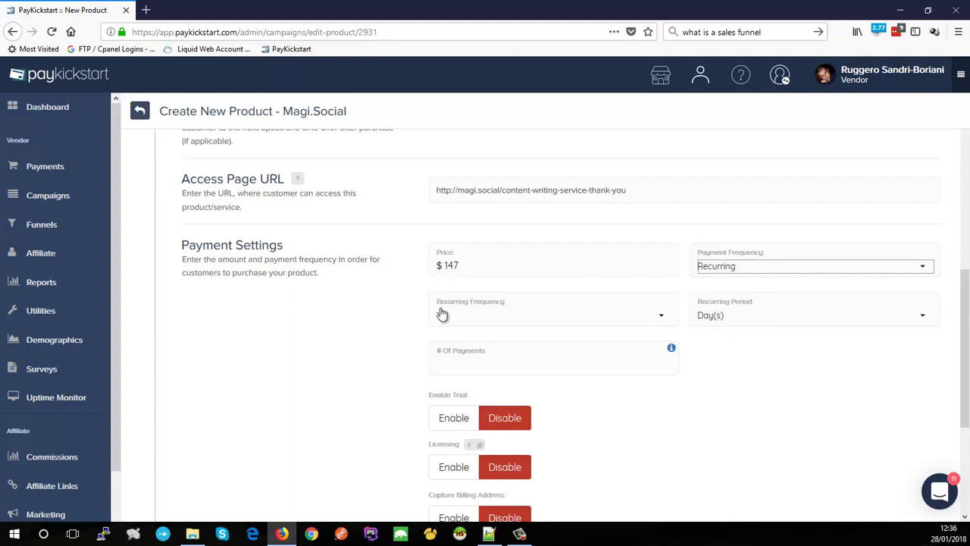
{"action": "left_click", "coordinate": [741, 320]}
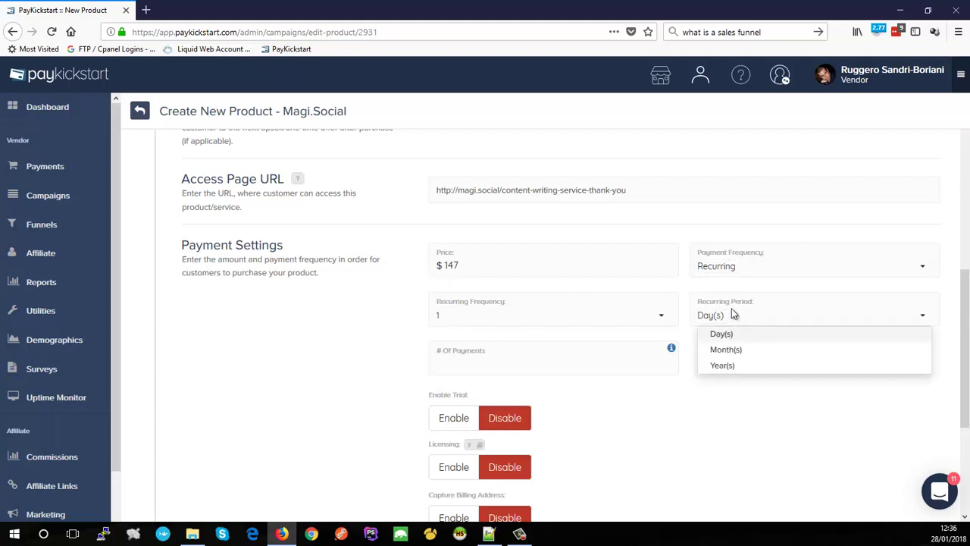
{"action": "left_click", "coordinate": [736, 351]}
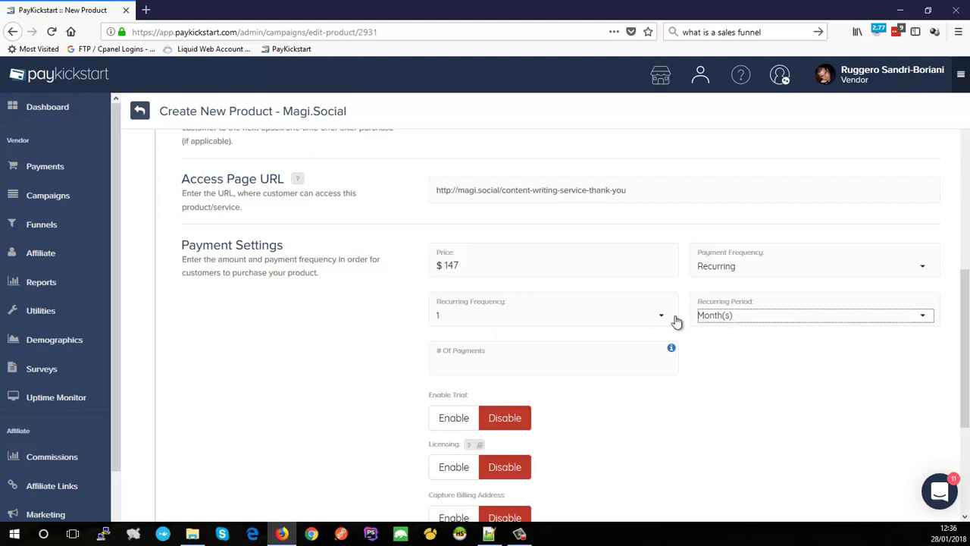
{"action": "left_click", "coordinate": [442, 367]}
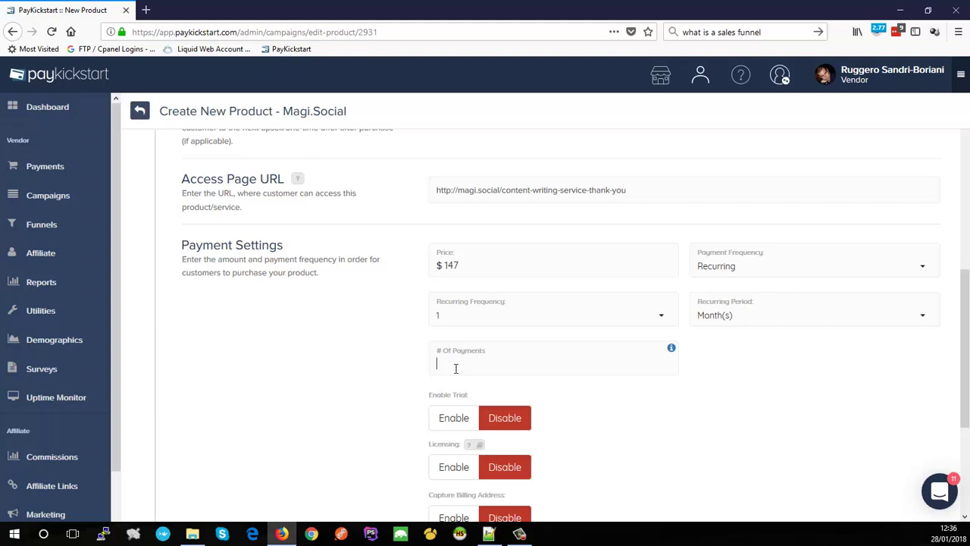
{"action": "type", "text": "3"}
{"action": "left_click_drag", "start_coordinate": [458, 364], "coordinate": [438, 364]}
- Enable a trial of 30 days with a charge trial amount of $73.50
{"action": "scroll", "coordinate": [598, 400], "scroll_direction": "down", "scroll_amount": 3}
{"action": "scroll", "coordinate": [643, 363], "scroll_direction": "up", "scroll_amount": 1}
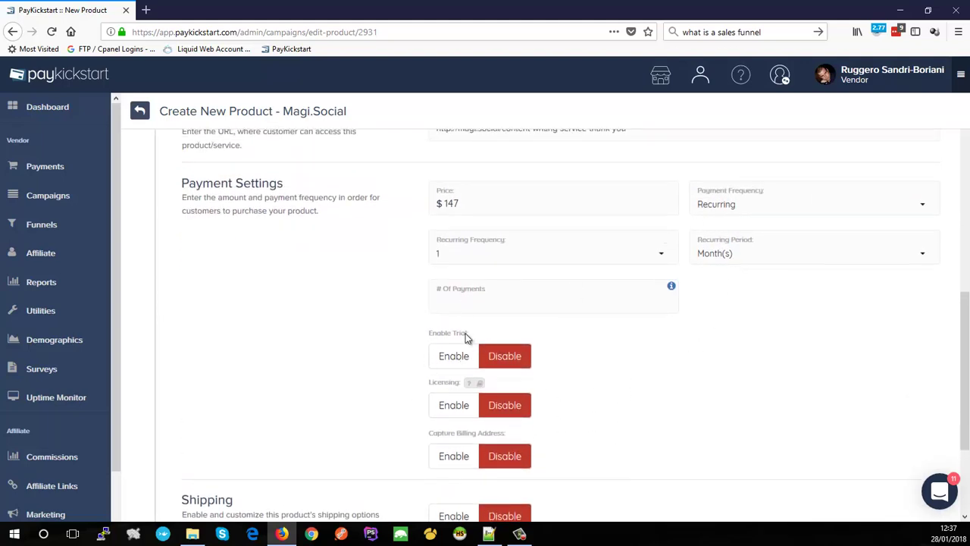
{"action": "left_click", "coordinate": [452, 363]}
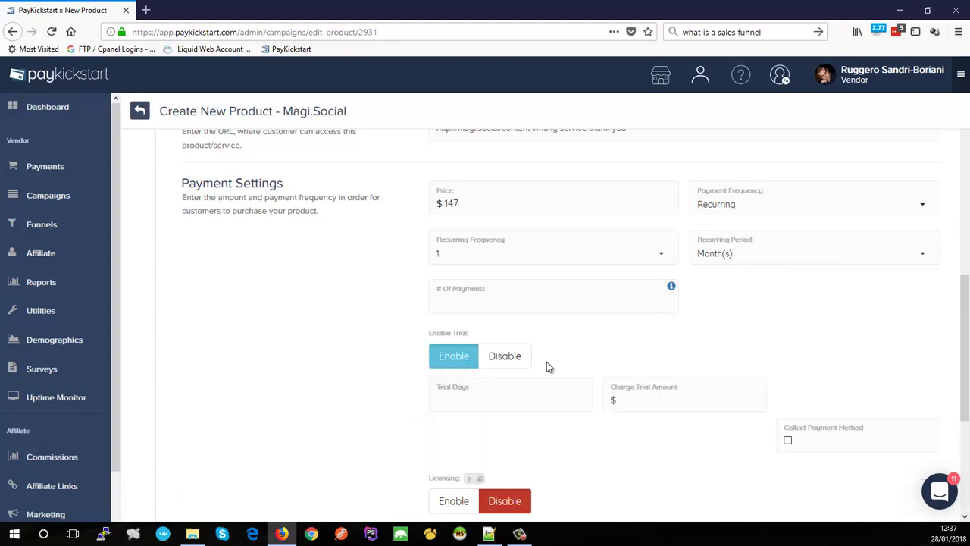
{"action": "scroll", "coordinate": [574, 364], "scroll_direction": "down", "scroll_amount": 1}
{"action": "left_click", "coordinate": [515, 345]}
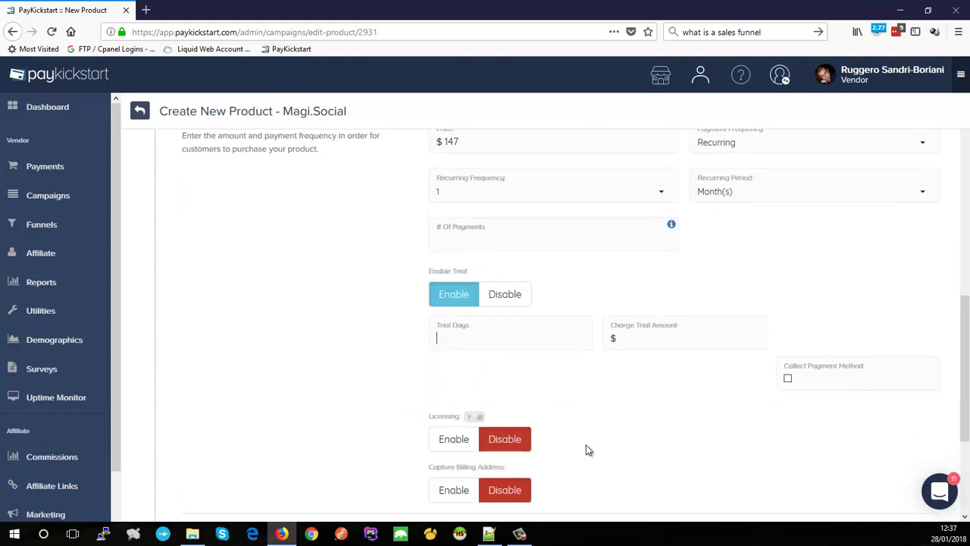
{"action": "type", "text": "30"}
{"action": "left_click", "coordinate": [662, 338]}
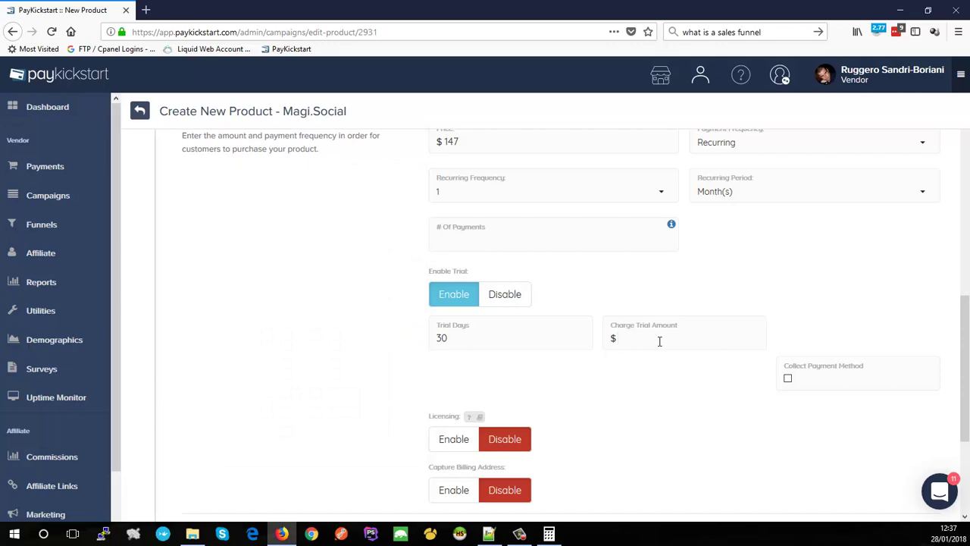
{"action": "type", "text": "3.50"}
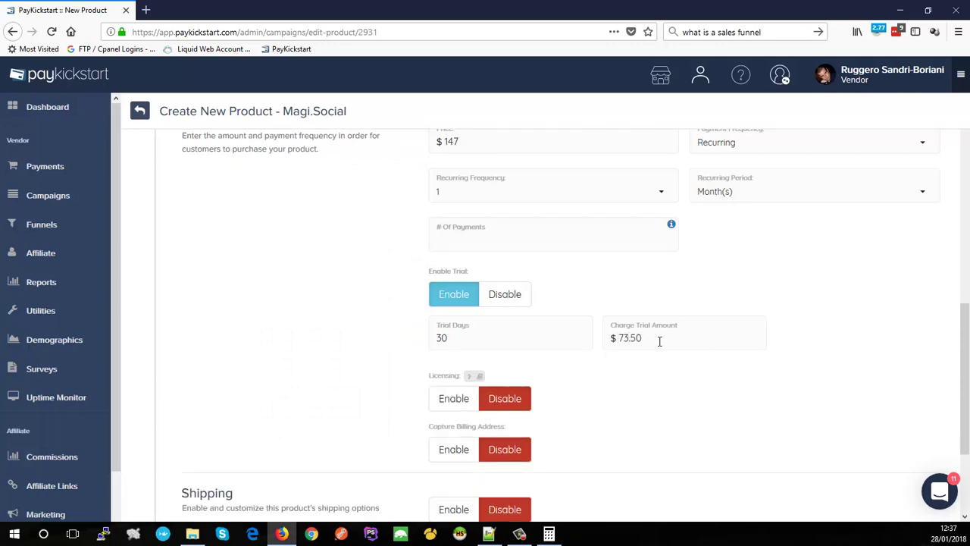
- Try a charge trial amount of $0 and toggle the Collect Payment Method option on and off
{"action": "double_click", "coordinate": [619, 338]}
{"action": "type", "text": "0"}
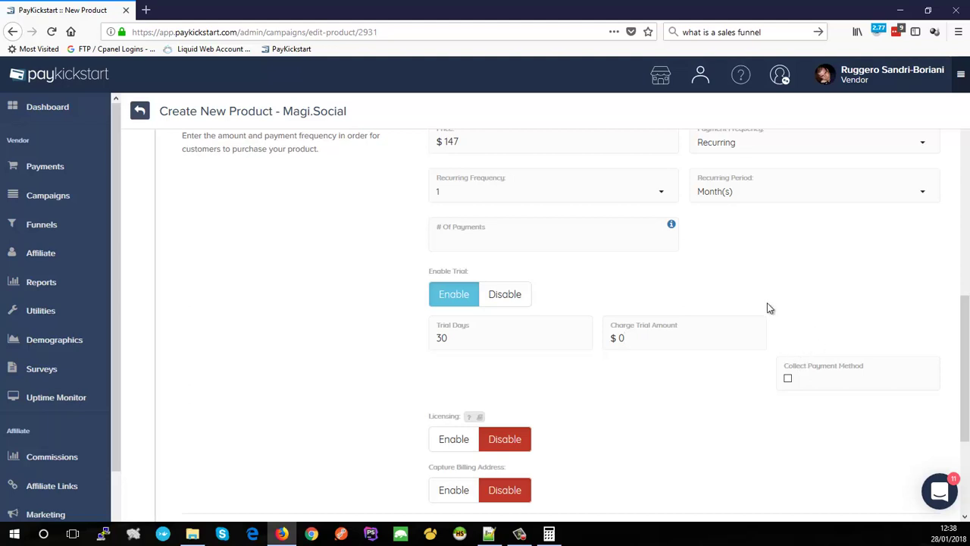
{"action": "scroll", "coordinate": [728, 242], "scroll_direction": "up", "scroll_amount": 2}
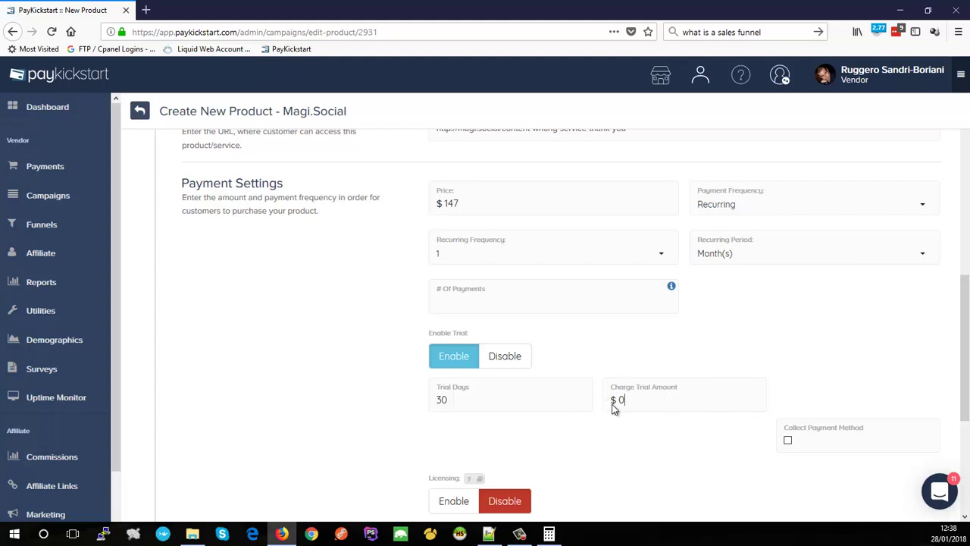
{"action": "left_click", "coordinate": [788, 441]}
{"action": "left_click", "coordinate": [789, 442]}
- Set the charge trial amount back to $73.50
{"action": "left_click_drag", "start_coordinate": [644, 403], "coordinate": [577, 404]}
{"action": "type", "text": "73"}
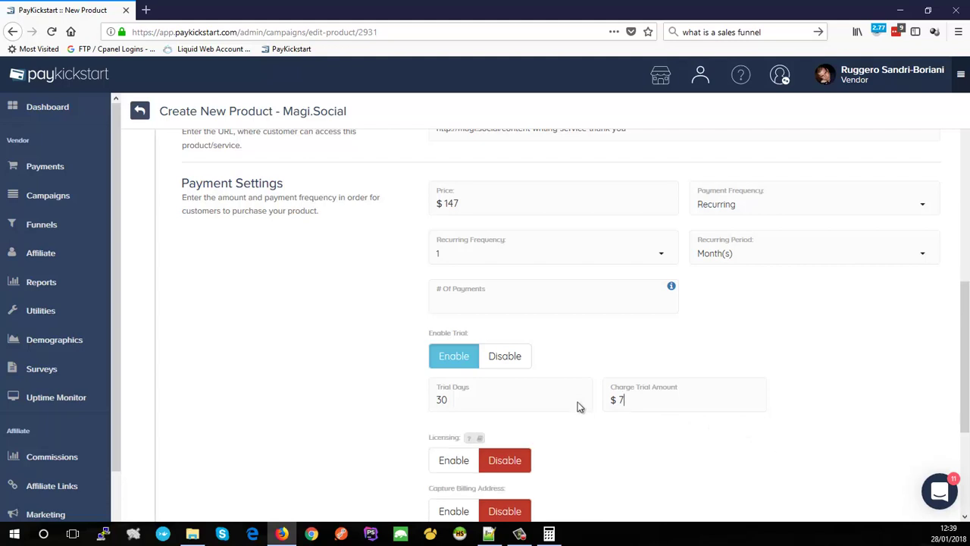
{"action": "type", "text": ".50"}
- Review the Split Pay option together with the product's recurring payment and trial settings
{"action": "scroll", "coordinate": [455, 387], "scroll_direction": "down", "scroll_amount": 3}
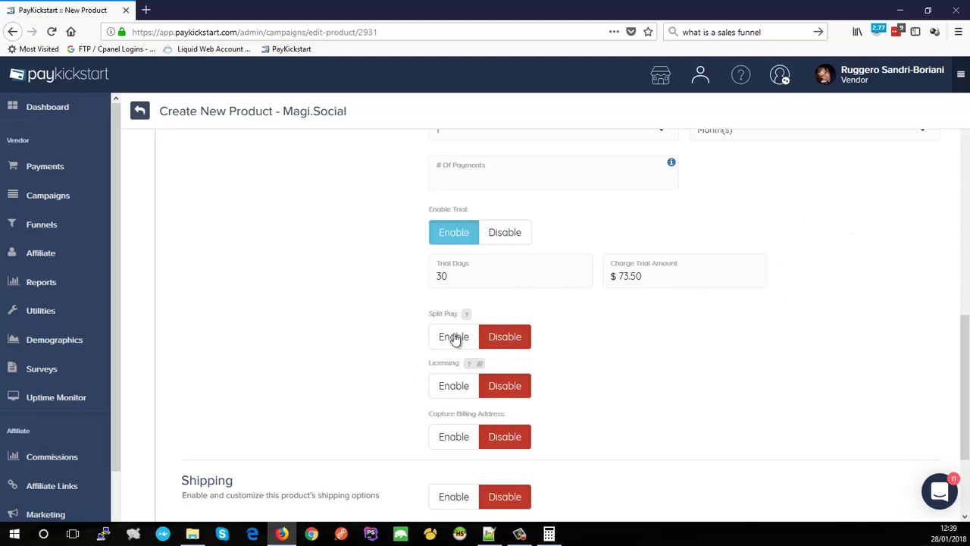
{"action": "scroll", "coordinate": [448, 333], "scroll_direction": "up", "scroll_amount": 3}
{"action": "scroll", "coordinate": [449, 325], "scroll_direction": "up", "scroll_amount": 2}
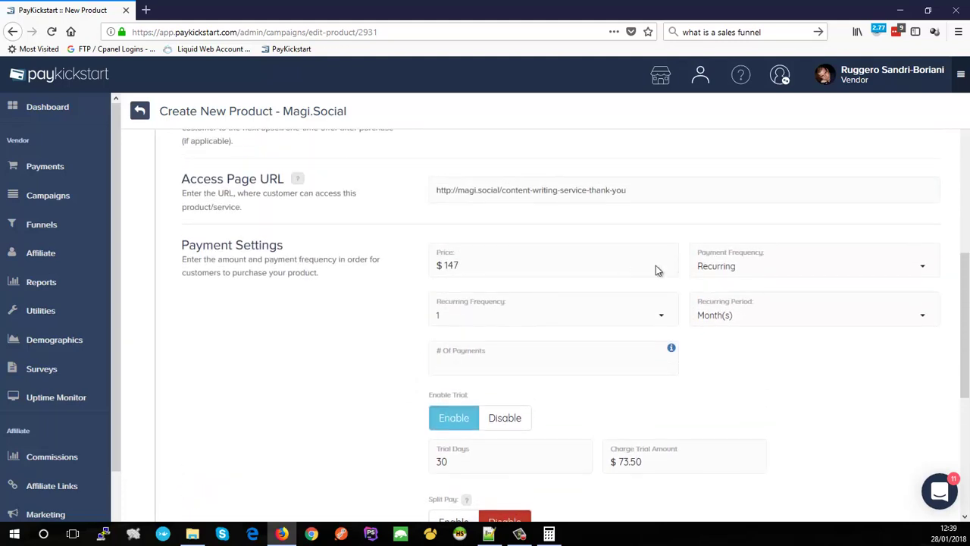
{"action": "scroll", "coordinate": [363, 318], "scroll_direction": "down", "scroll_amount": 5}
{"action": "scroll", "coordinate": [383, 318], "scroll_direction": "up", "scroll_amount": 3}
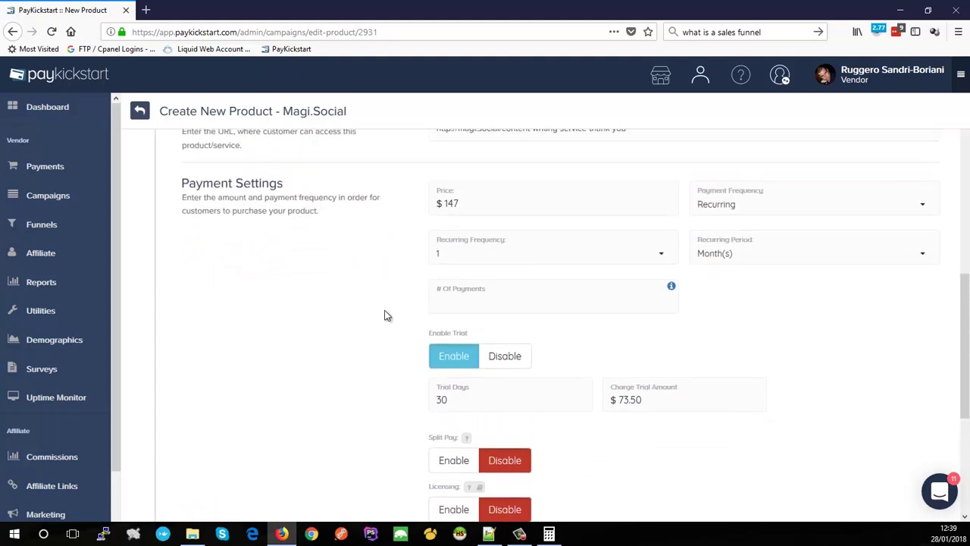
{"action": "scroll", "coordinate": [390, 319], "scroll_direction": "down", "scroll_amount": 2}
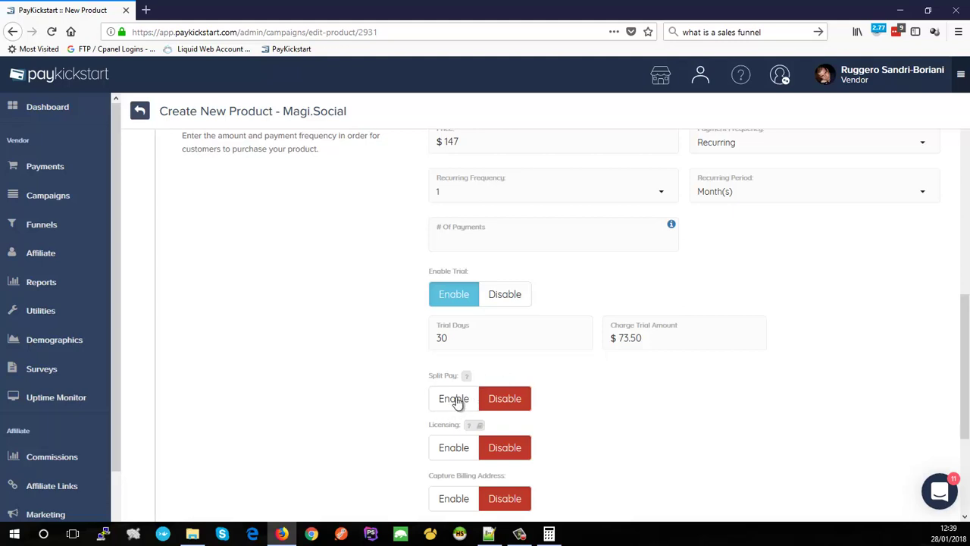
{"action": "scroll", "coordinate": [455, 402], "scroll_direction": "up", "scroll_amount": 2}
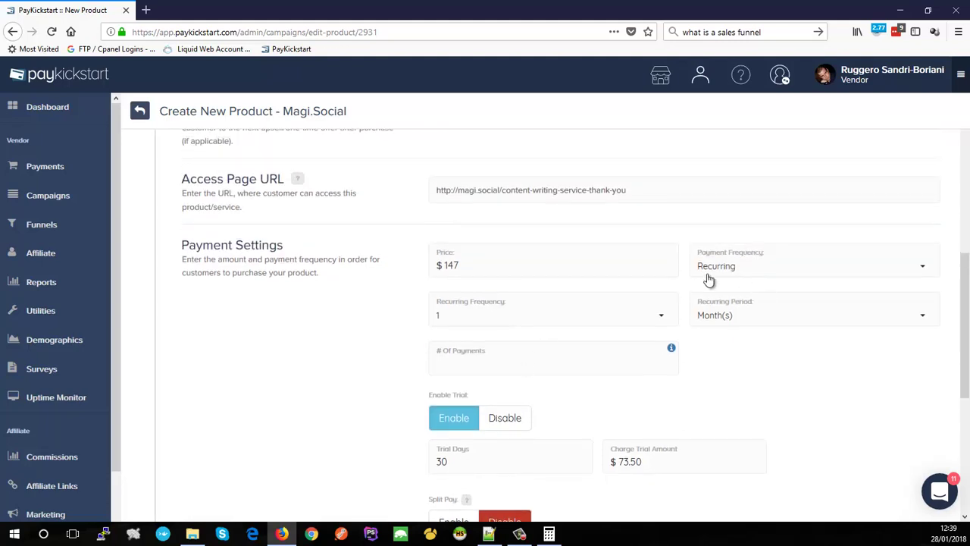
- Enable Split Pay and set the trial to 365 days with a charge trial amount of $997
{"action": "scroll", "coordinate": [465, 372], "scroll_direction": "down", "scroll_amount": 3}
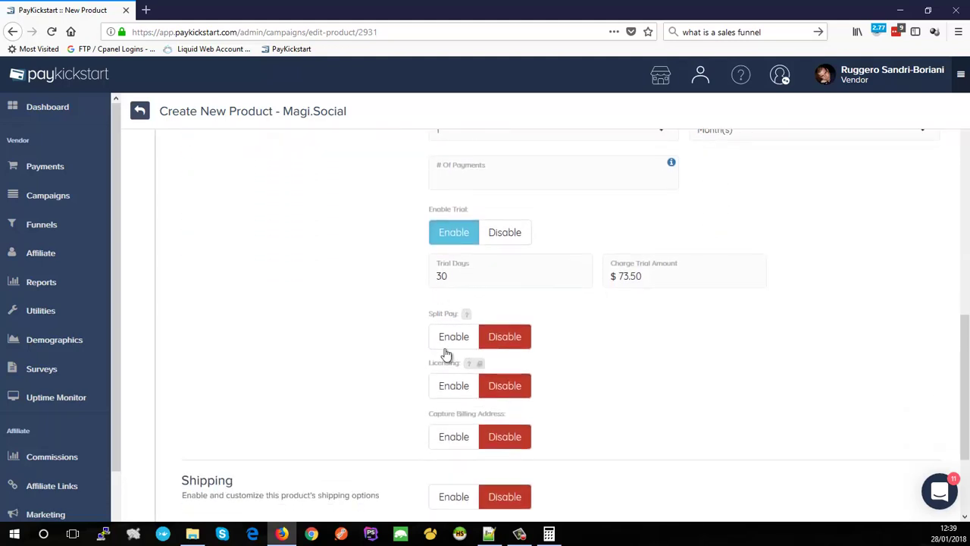
{"action": "left_click", "coordinate": [455, 341]}
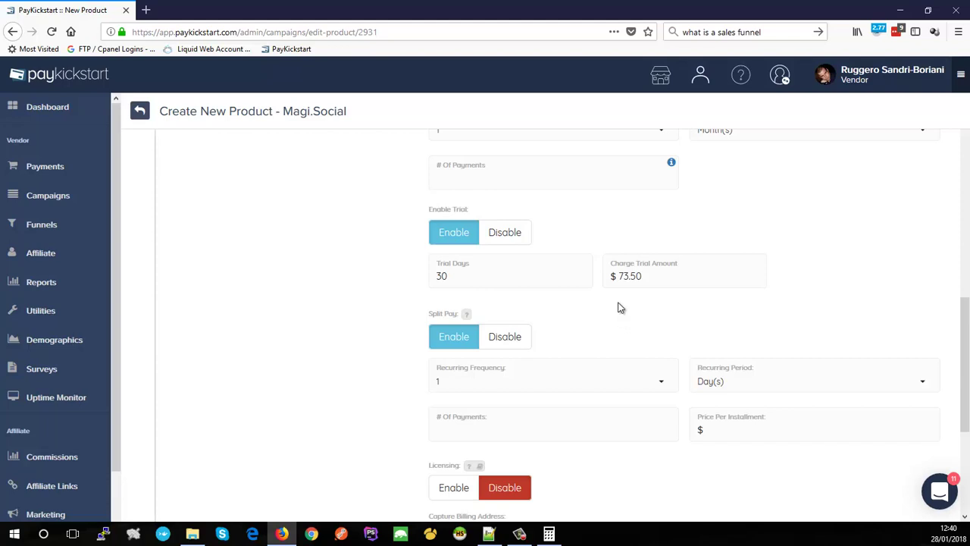
{"action": "scroll", "coordinate": [618, 307], "scroll_direction": "up", "scroll_amount": 3}
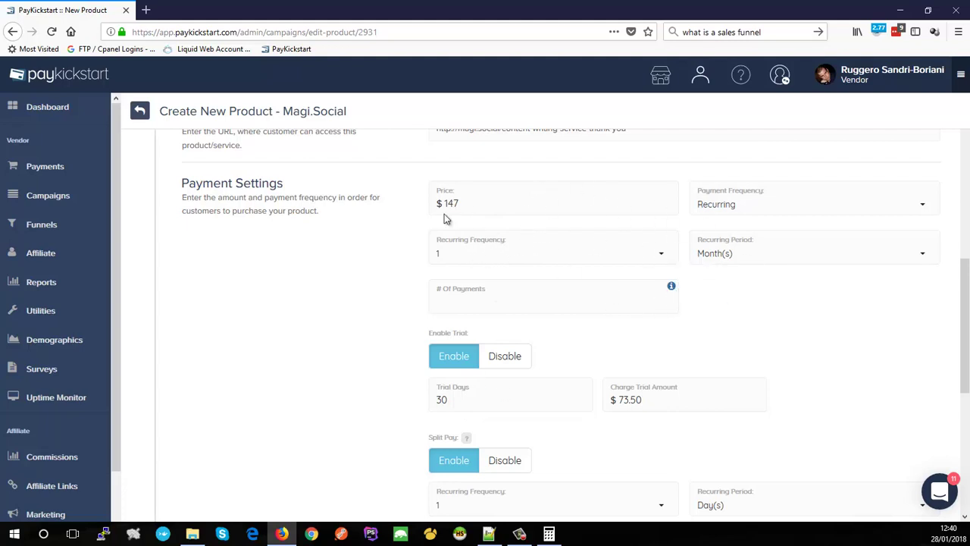
{"action": "scroll", "coordinate": [738, 265], "scroll_direction": "down", "scroll_amount": 1}
{"action": "left_click_drag", "start_coordinate": [474, 341], "coordinate": [416, 342]}
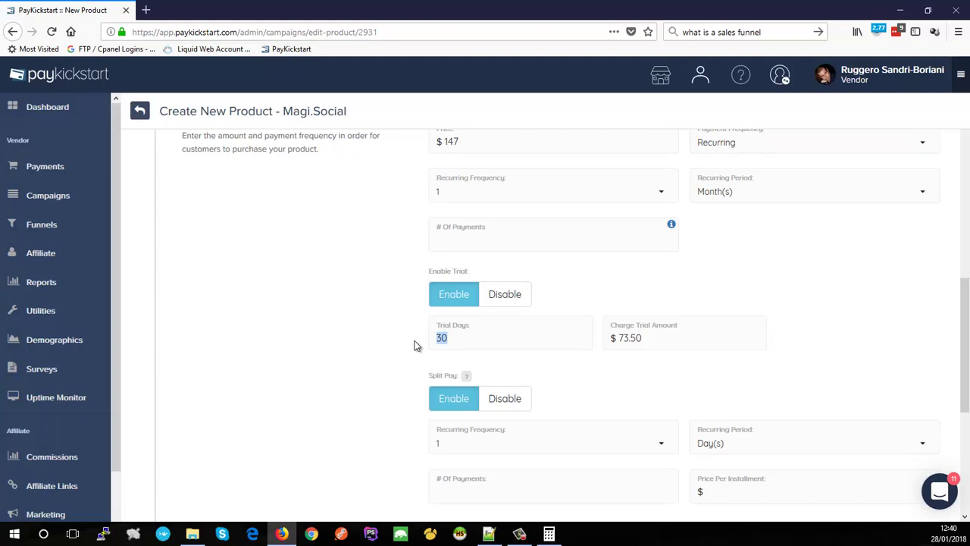
{"action": "type", "text": "997"}
{"action": "double_click", "coordinate": [425, 340]}
{"action": "type", "text": "365"}
{"action": "key", "text": "Tab"}
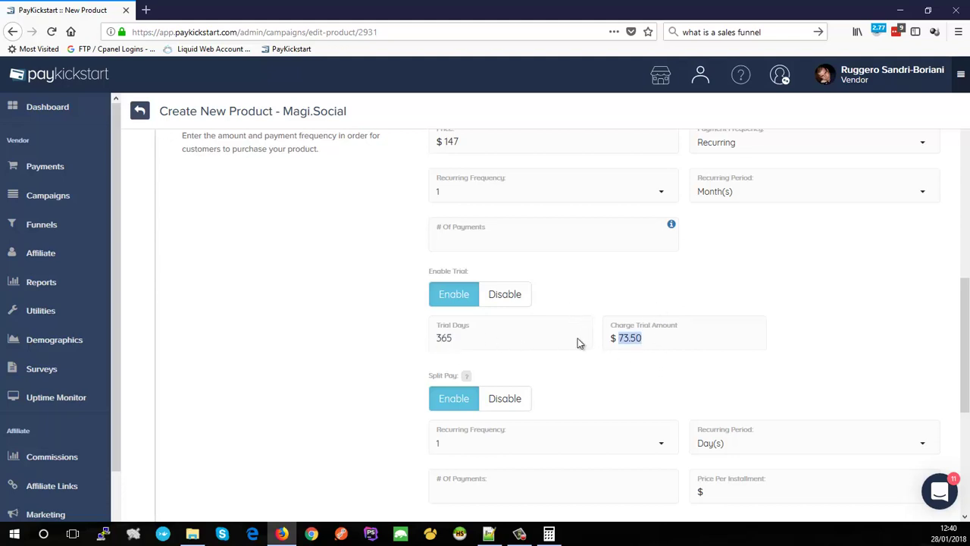
{"action": "type", "text": "997"}
- Configure Split Pay to recur every 1 month with 3 payments of $397 per installment
{"action": "scroll", "coordinate": [611, 361], "scroll_direction": "down", "scroll_amount": 3}
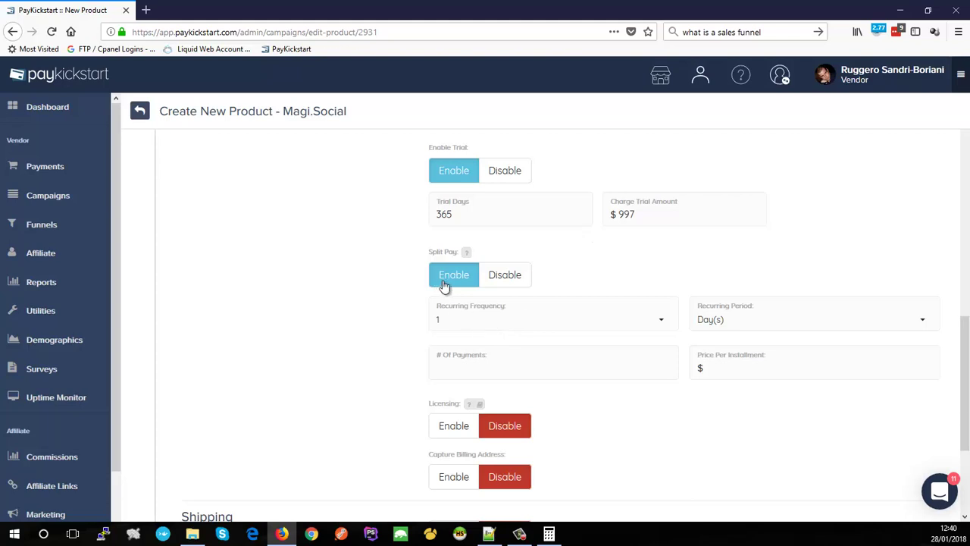
{"action": "left_click", "coordinate": [448, 326]}
{"action": "scroll", "coordinate": [470, 352], "scroll_direction": "down", "scroll_amount": 5}
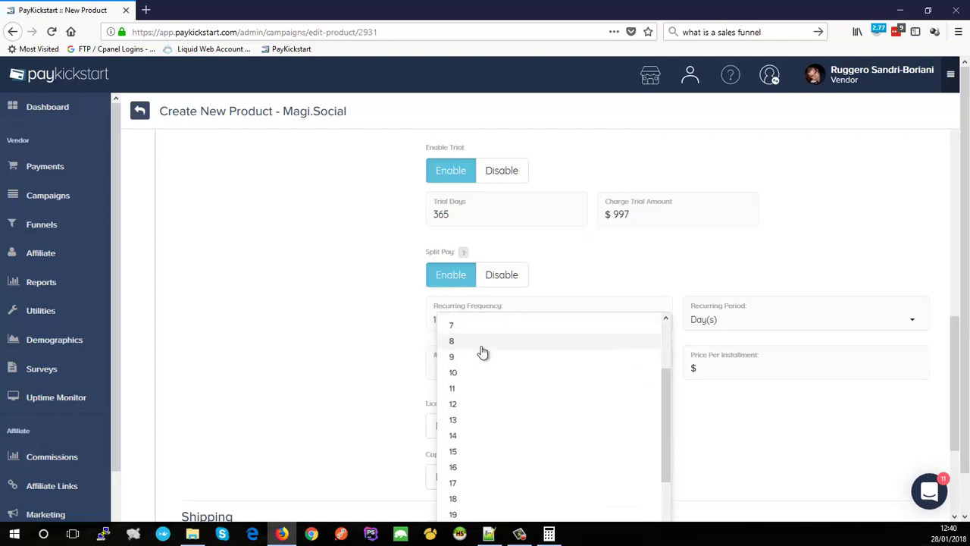
{"action": "scroll", "coordinate": [480, 379], "scroll_direction": "up", "scroll_amount": 5}
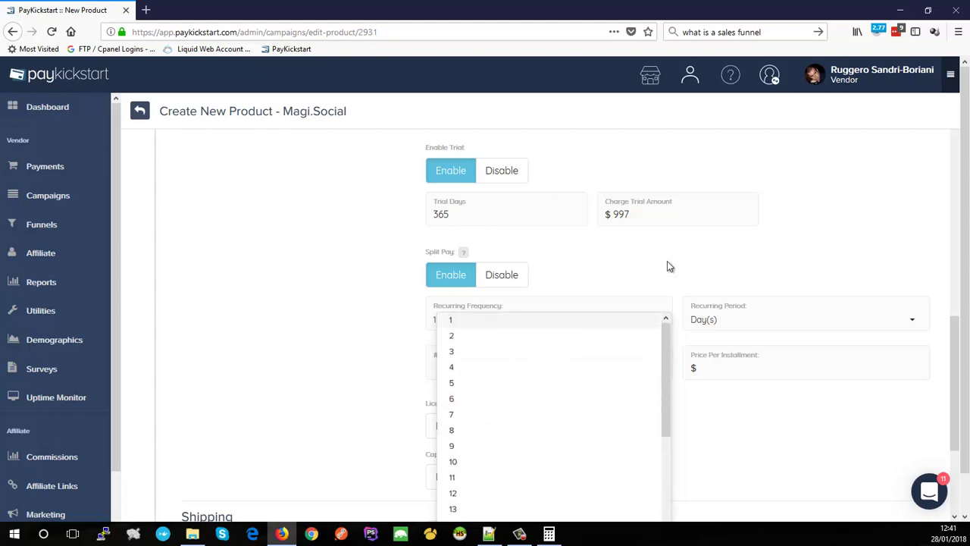
{"action": "left_click", "coordinate": [719, 327]}
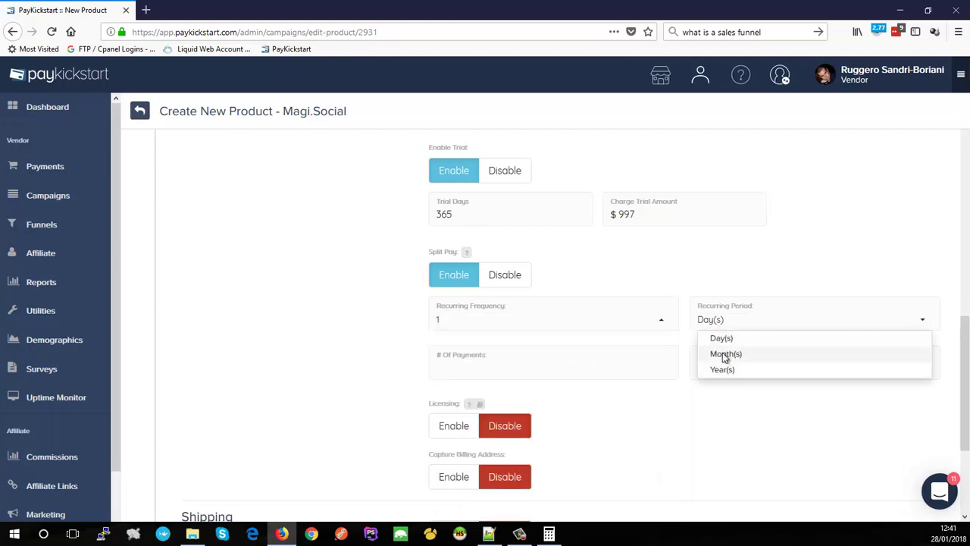
{"action": "left_click", "coordinate": [726, 354]}
{"action": "left_click", "coordinate": [499, 364]}
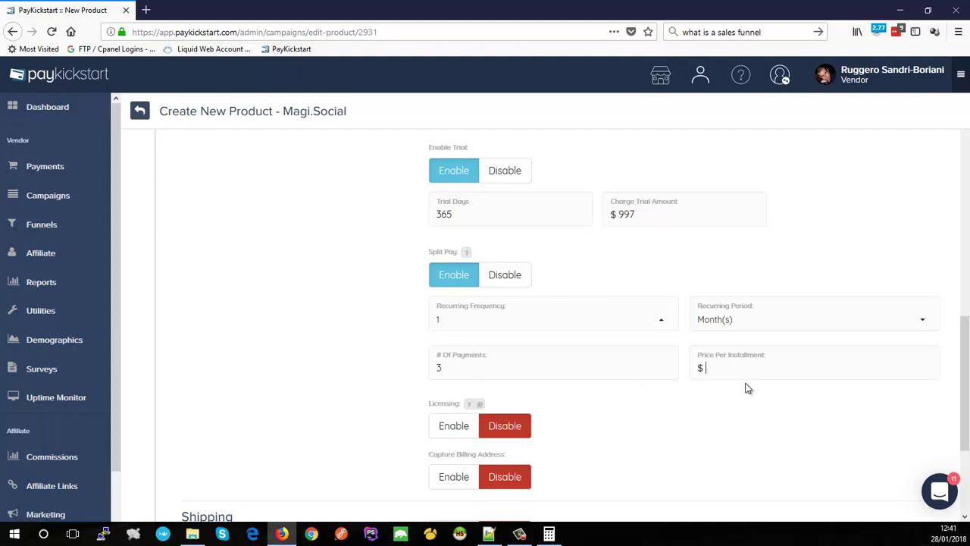
{"action": "type", "text": "97"}
- Review the recurring price, trial and Split Pay settings together with the options that follow them
{"action": "scroll", "coordinate": [711, 393], "scroll_direction": "up", "scroll_amount": 2}
{"action": "scroll", "coordinate": [698, 391], "scroll_direction": "down", "scroll_amount": 3}
{"action": "scroll", "coordinate": [698, 390], "scroll_direction": "up", "scroll_amount": 3}
{"action": "scroll", "coordinate": [694, 379], "scroll_direction": "down", "scroll_amount": 1}
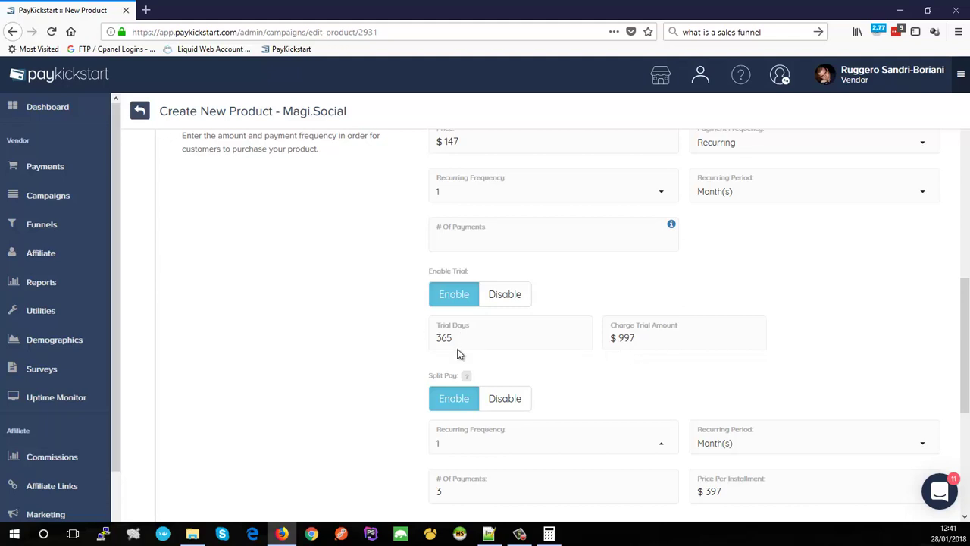
{"action": "scroll", "coordinate": [628, 403], "scroll_direction": "down", "scroll_amount": 2}
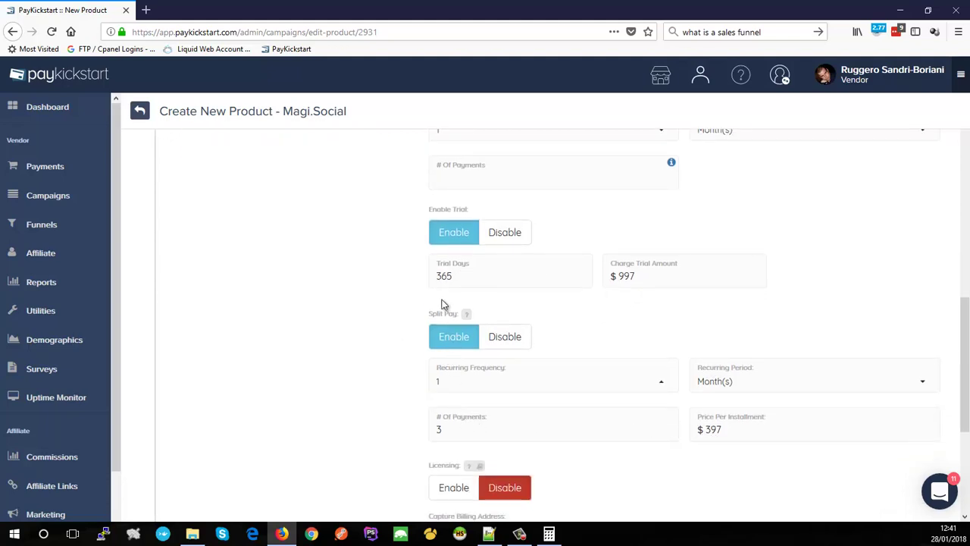
{"action": "scroll", "coordinate": [447, 286], "scroll_direction": "up", "scroll_amount": 5}
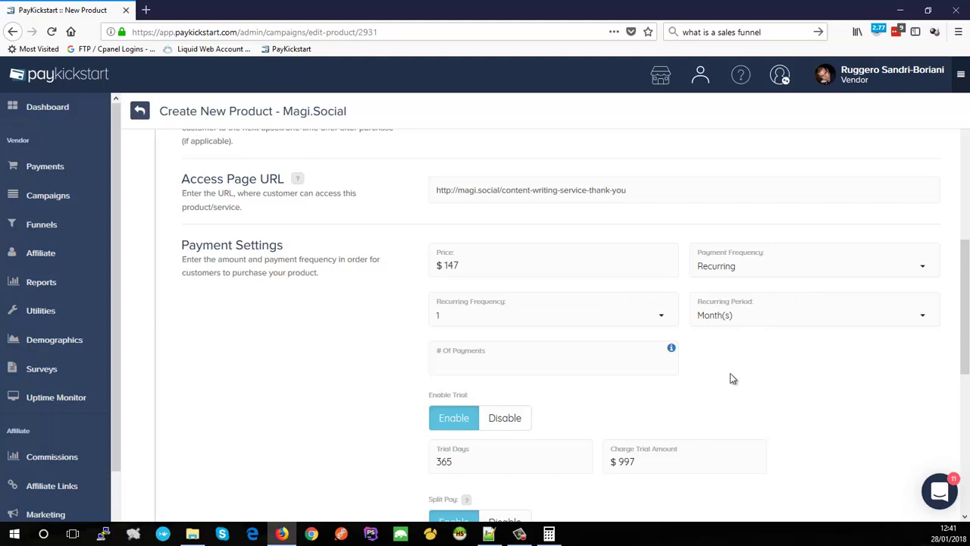
{"action": "scroll", "coordinate": [731, 375], "scroll_direction": "down", "scroll_amount": 1}
{"action": "scroll", "coordinate": [729, 385], "scroll_direction": "down", "scroll_amount": 3}
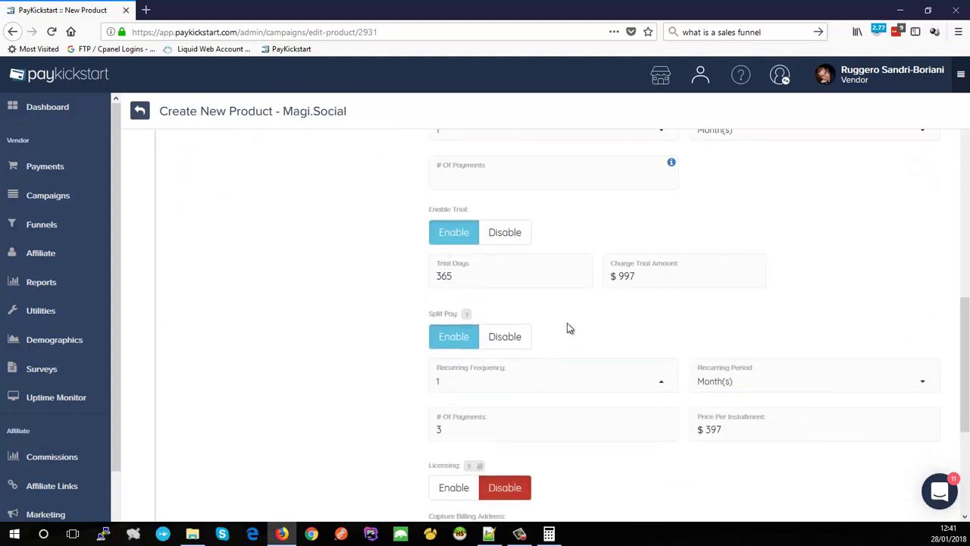
{"action": "scroll", "coordinate": [605, 316], "scroll_direction": "down", "scroll_amount": 3}
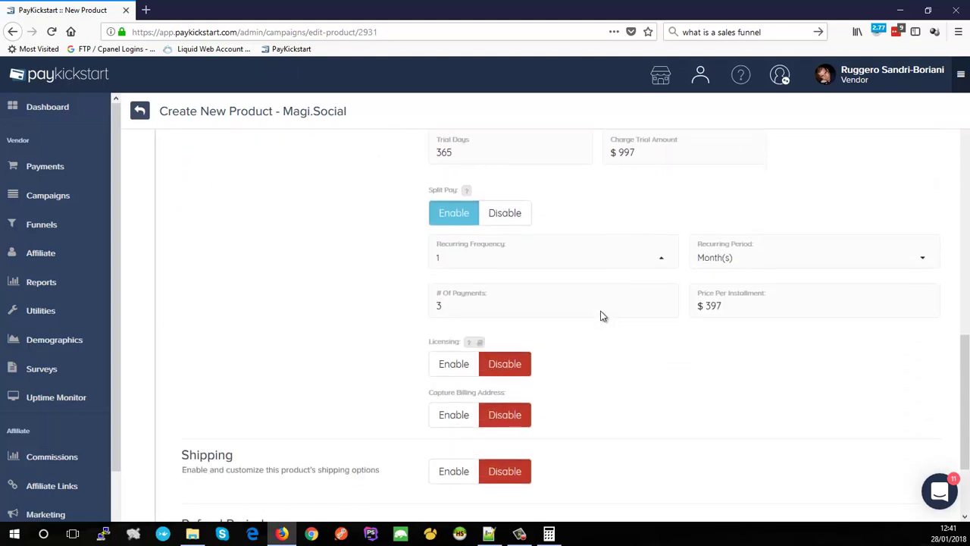
{"action": "scroll", "coordinate": [561, 318], "scroll_direction": "up", "scroll_amount": 3}
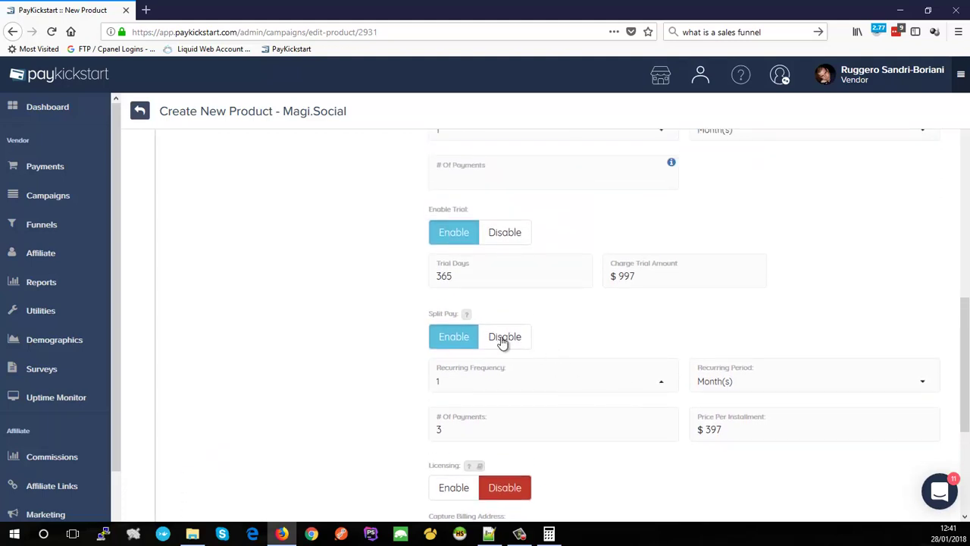
- Disable Split Pay and change the payment frequency to One-Time
{"action": "left_click", "coordinate": [505, 338]}
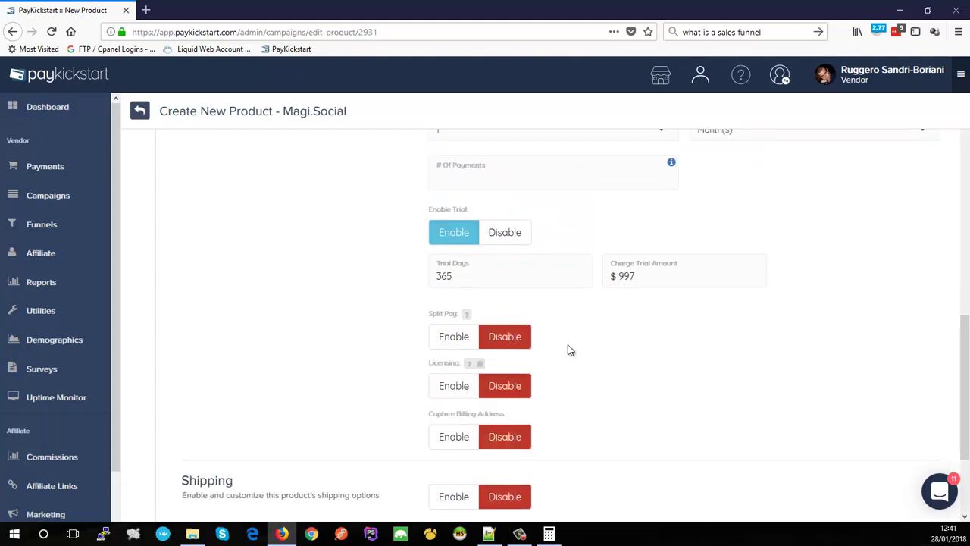
{"action": "scroll", "coordinate": [569, 347], "scroll_direction": "up", "scroll_amount": 6}
{"action": "left_click", "coordinate": [726, 333]}
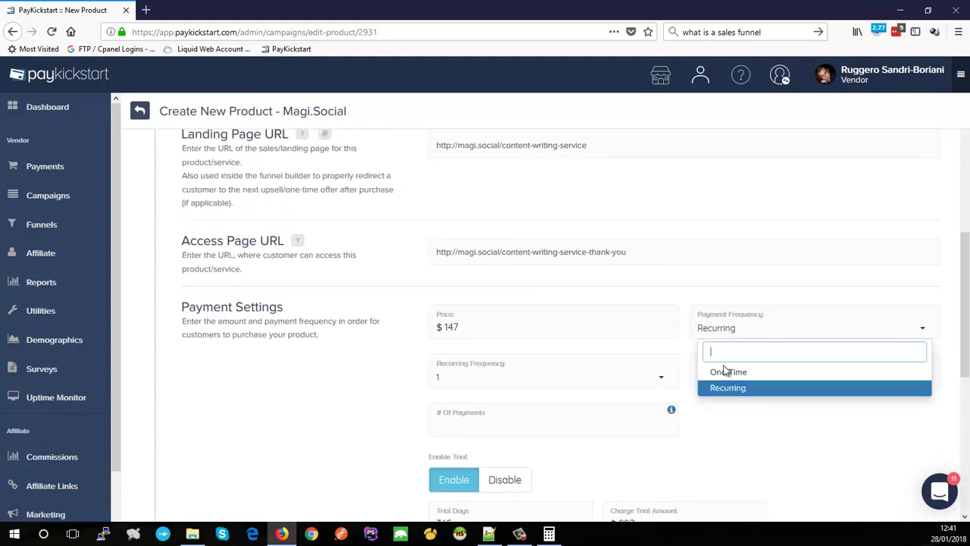
{"action": "left_click", "coordinate": [720, 373]}
{"action": "scroll", "coordinate": [415, 215], "scroll_direction": "down", "scroll_amount": 3}
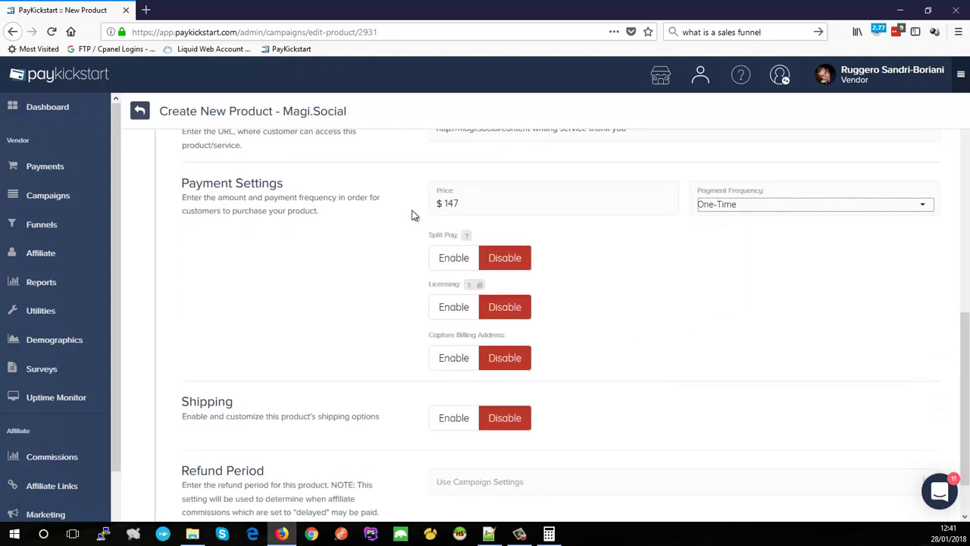
- Try Split Pay on the one-time payment with a price per installment of $67, and disable it again
{"action": "left_click", "coordinate": [448, 259]}
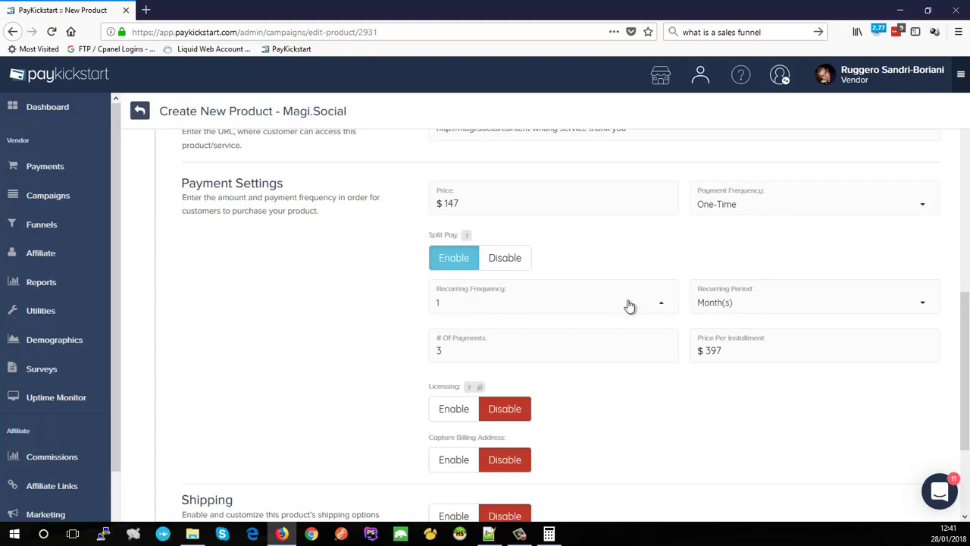
{"action": "left_click_drag", "start_coordinate": [714, 348], "coordinate": [673, 357]}
{"action": "type", "text": "67"}
{"action": "left_click", "coordinate": [522, 266]}
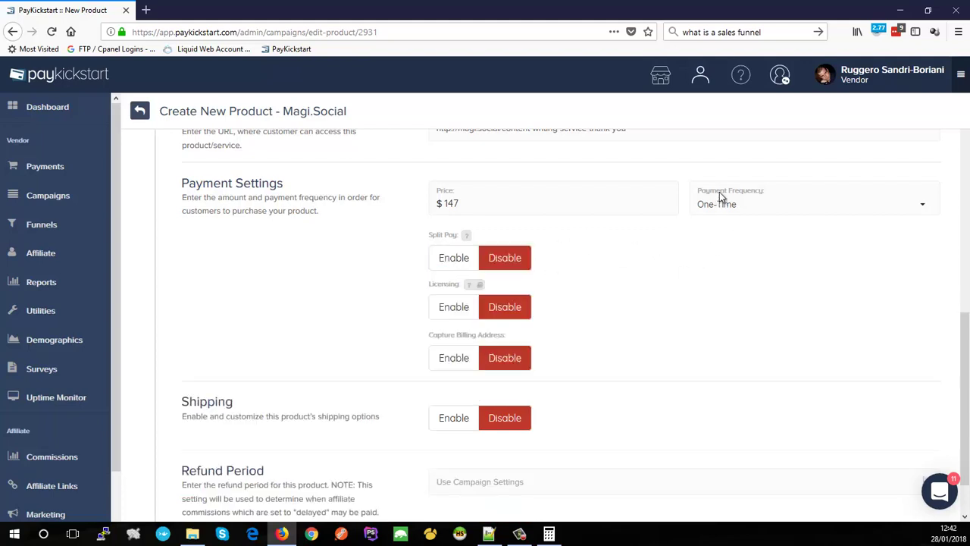
- Set the payment frequency to Recurring and the trial to 30 days with a charge trial amount of $73.50
{"action": "left_click", "coordinate": [718, 220]}
{"action": "left_click", "coordinate": [719, 267]}
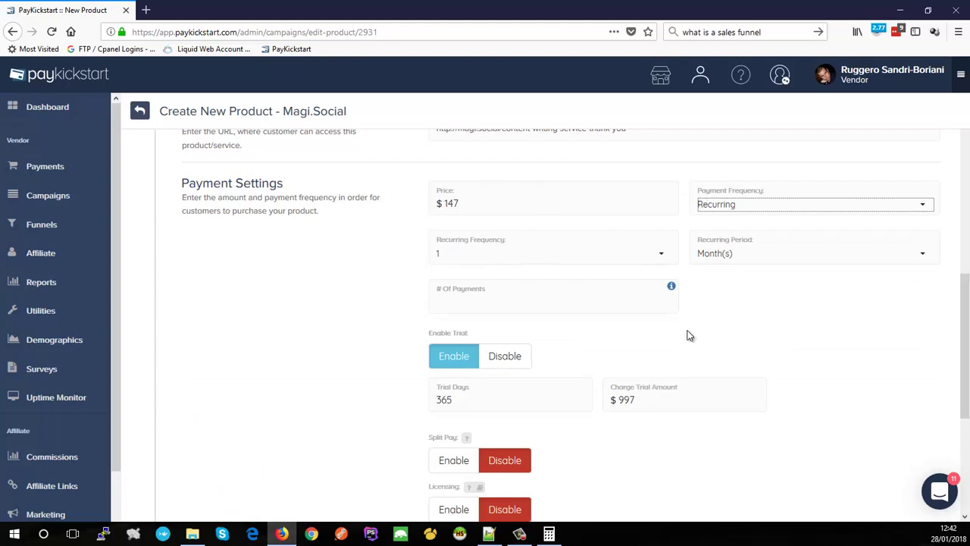
{"action": "left_click_drag", "start_coordinate": [462, 401], "coordinate": [367, 400]}
{"action": "type", "text": "39"}
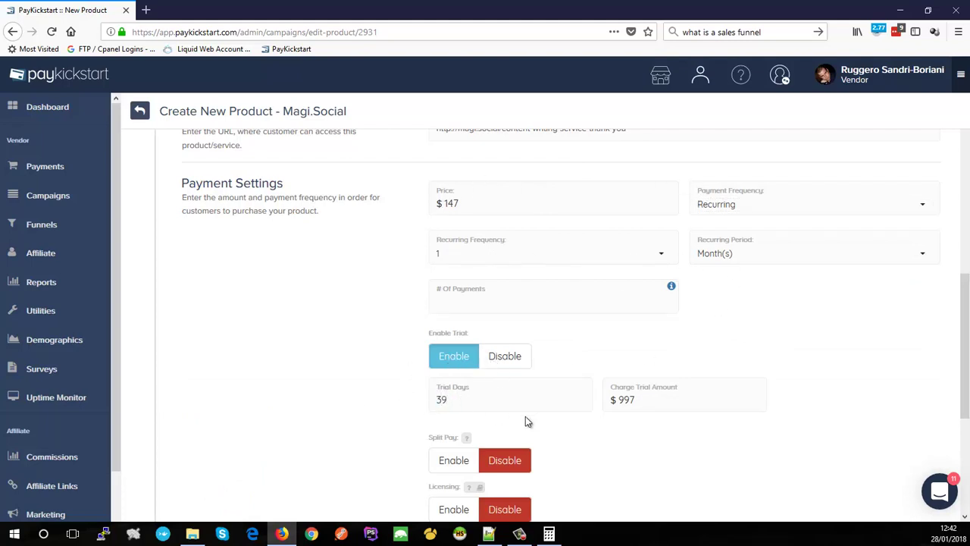
{"action": "type", "text": "0"}
{"action": "left_click_drag", "start_coordinate": [656, 402], "coordinate": [585, 398]}
{"action": "type", "text": "73.50"}
- Try the Licensing option with a license usage of 3, and disable it again
{"action": "scroll", "coordinate": [749, 433], "scroll_direction": "down", "scroll_amount": 5}
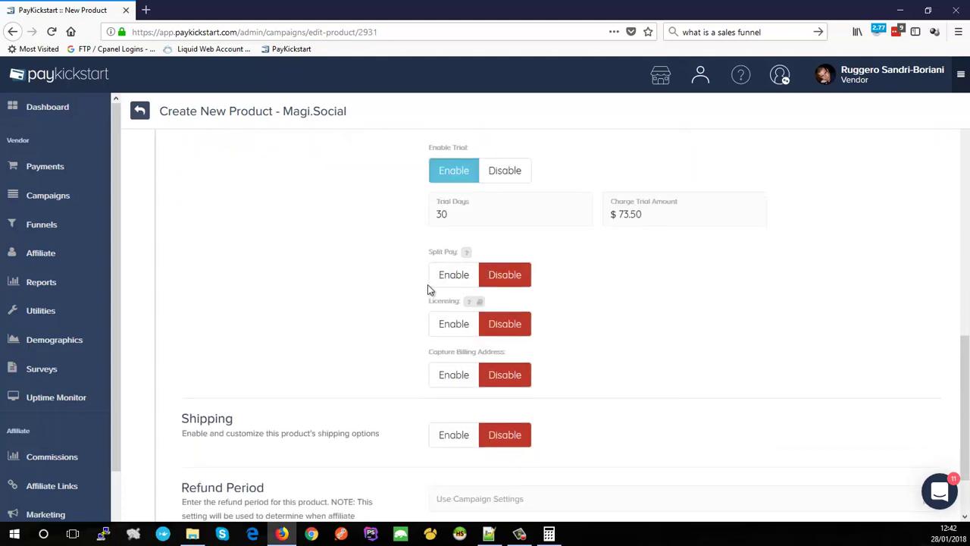
{"action": "scroll", "coordinate": [420, 290], "scroll_direction": "down", "scroll_amount": 2}
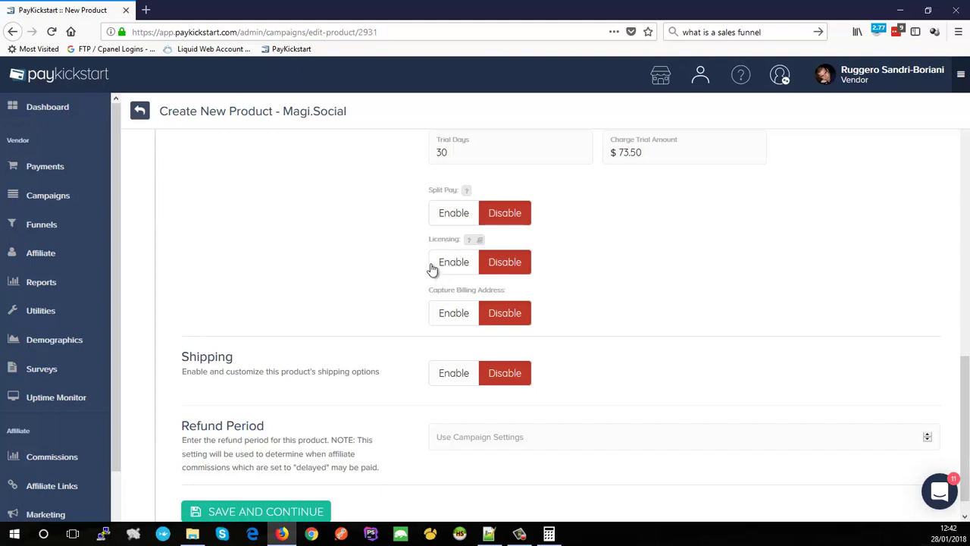
{"action": "left_click", "coordinate": [453, 265]}
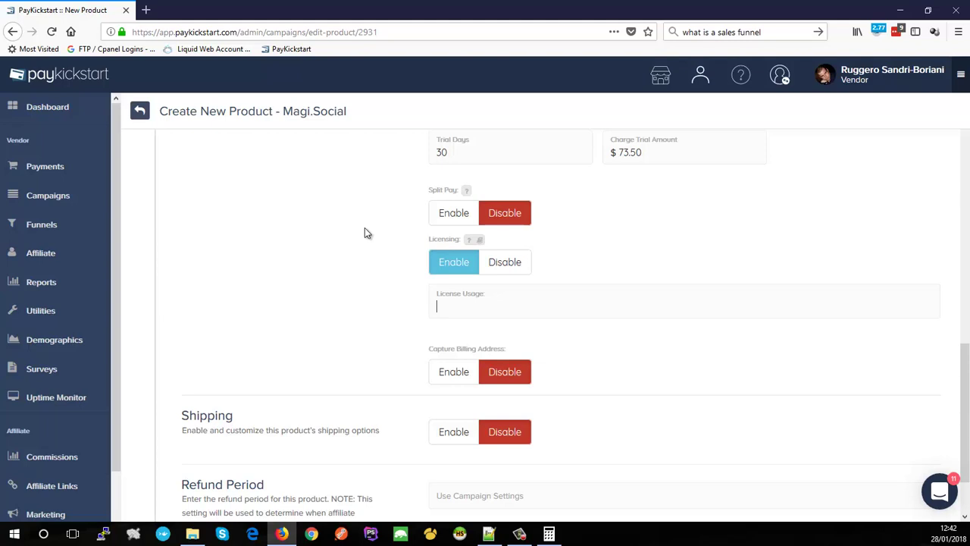
{"action": "type", "text": "3"}
{"action": "left_click", "coordinate": [502, 265]}
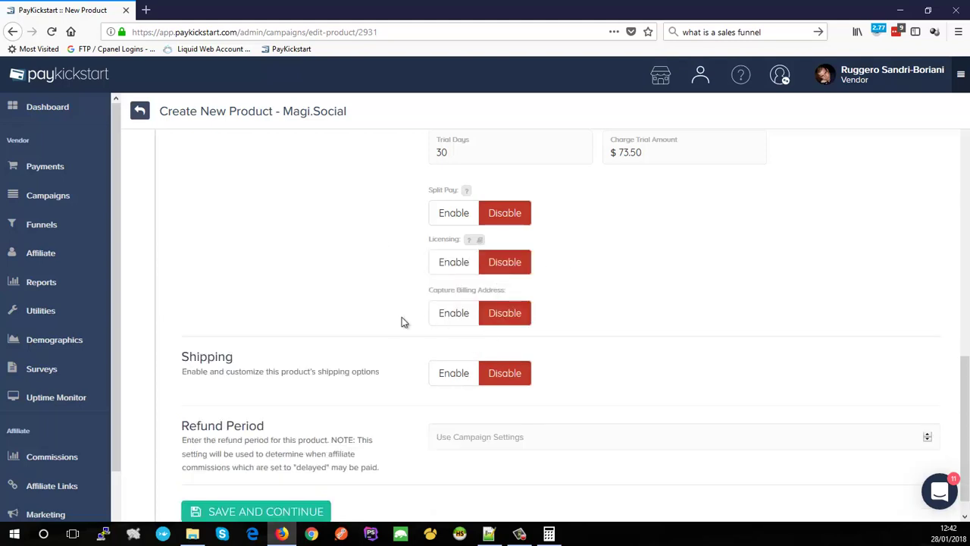
- Save the product details and continue to the checkout page setup, leaving shipping disabled and the refund period on campaign settings
{"action": "scroll", "coordinate": [393, 341], "scroll_direction": "down", "scroll_amount": 1}
{"action": "scroll", "coordinate": [402, 342], "scroll_direction": "down", "scroll_amount": 1}
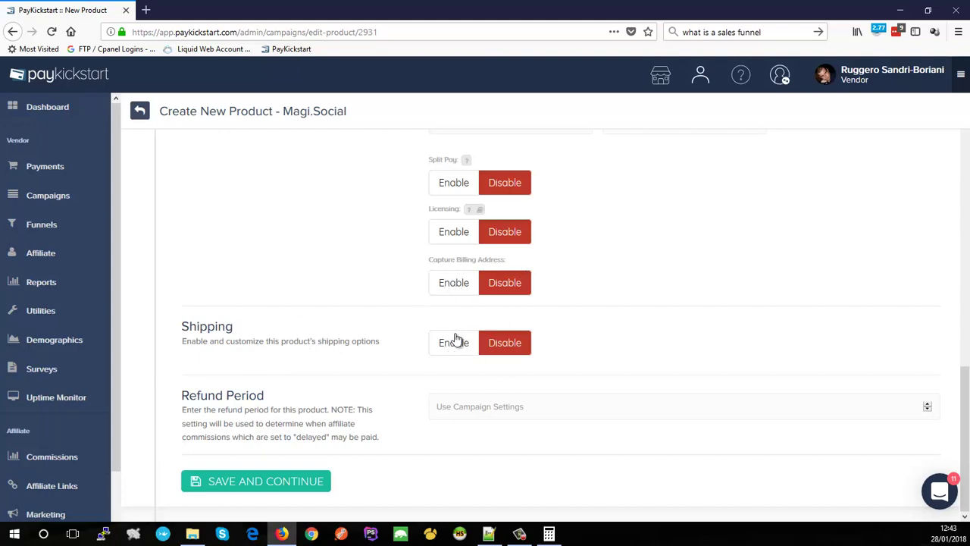
{"action": "left_click", "coordinate": [258, 483]}
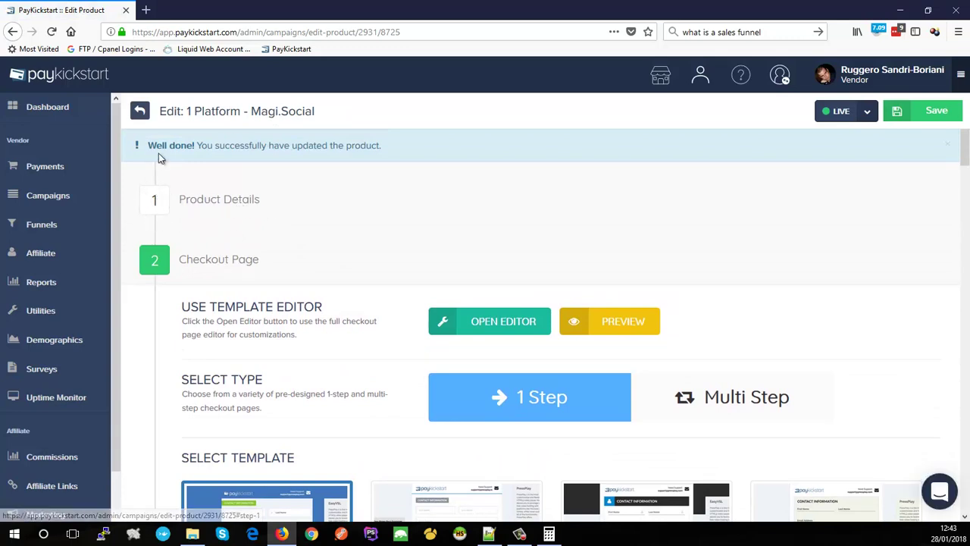
- Examine the checkout page templates and the product name, default language, sidebar text and badge settings
{"action": "scroll", "coordinate": [321, 197], "scroll_direction": "down", "scroll_amount": 2}
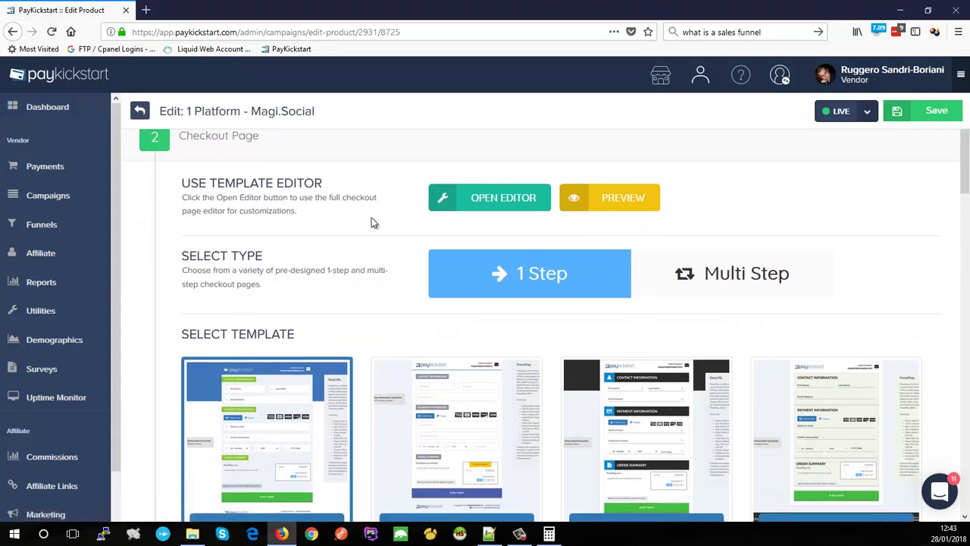
{"action": "scroll", "coordinate": [259, 190], "scroll_direction": "down", "scroll_amount": 1}
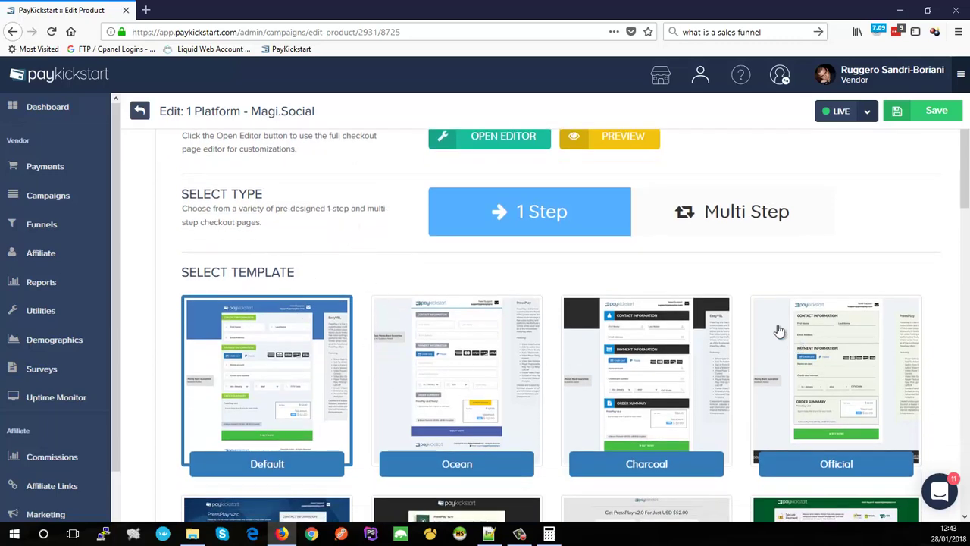
{"action": "scroll", "coordinate": [367, 276], "scroll_direction": "down", "scroll_amount": 6}
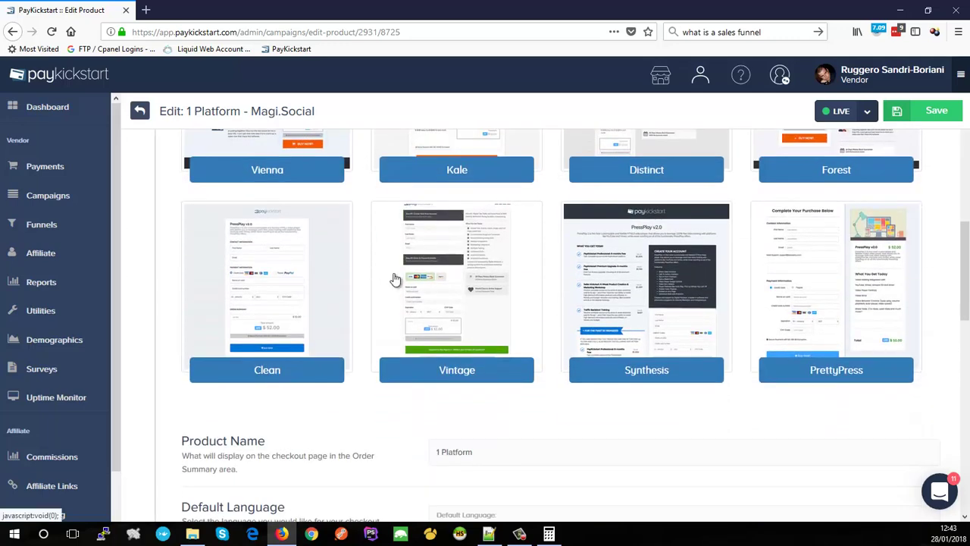
{"action": "scroll", "coordinate": [381, 312], "scroll_direction": "down", "scroll_amount": 2}
{"action": "scroll", "coordinate": [380, 312], "scroll_direction": "down", "scroll_amount": 1}
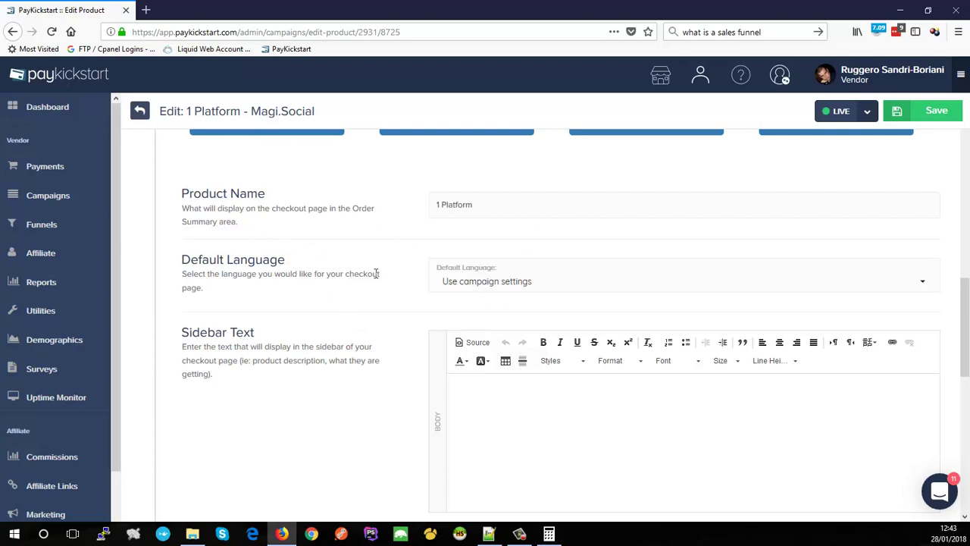
{"action": "scroll", "coordinate": [389, 283], "scroll_direction": "down", "scroll_amount": 2}
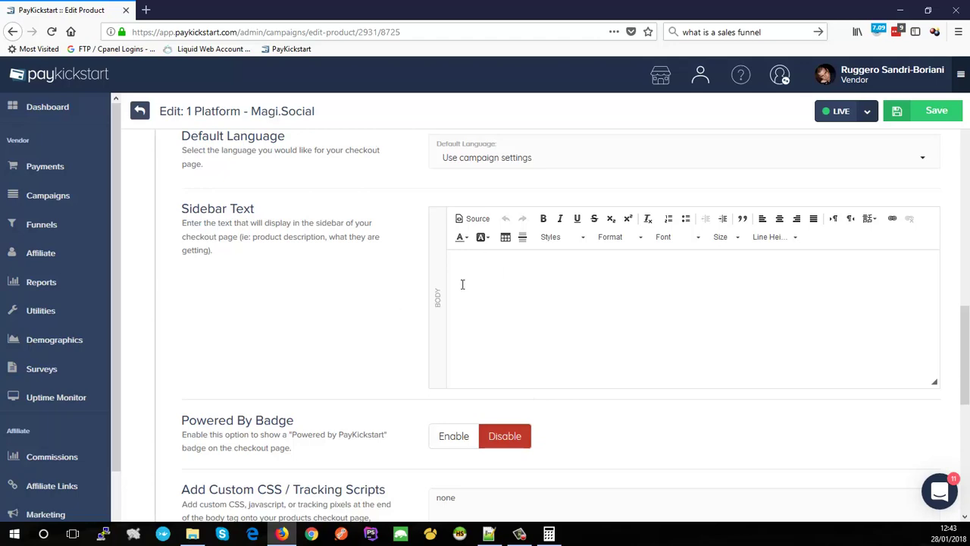
{"action": "scroll", "coordinate": [393, 275], "scroll_direction": "up", "scroll_amount": 12}
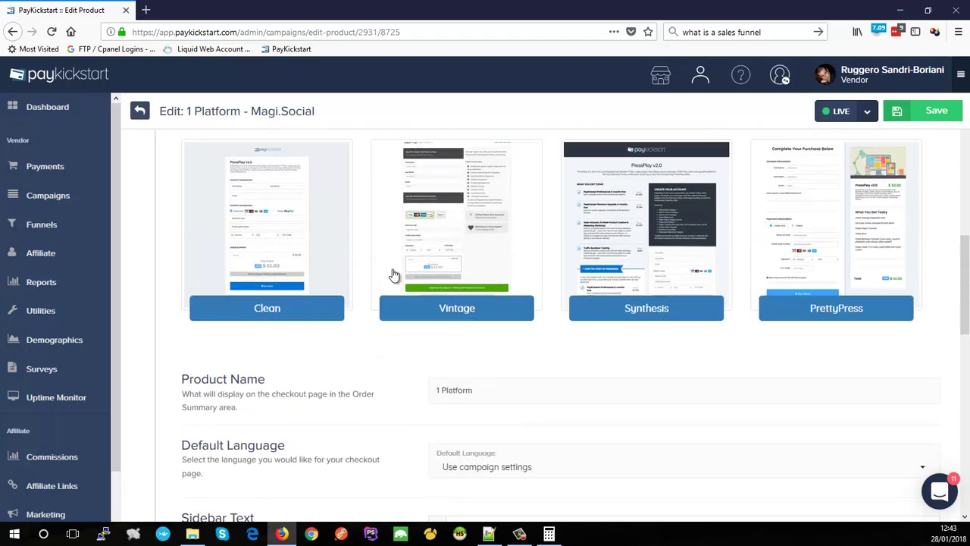
- Try the Multi Step checkout type, look over its templates, and return to the 1 Step type
{"action": "scroll", "coordinate": [427, 242], "scroll_direction": "up", "scroll_amount": 4}
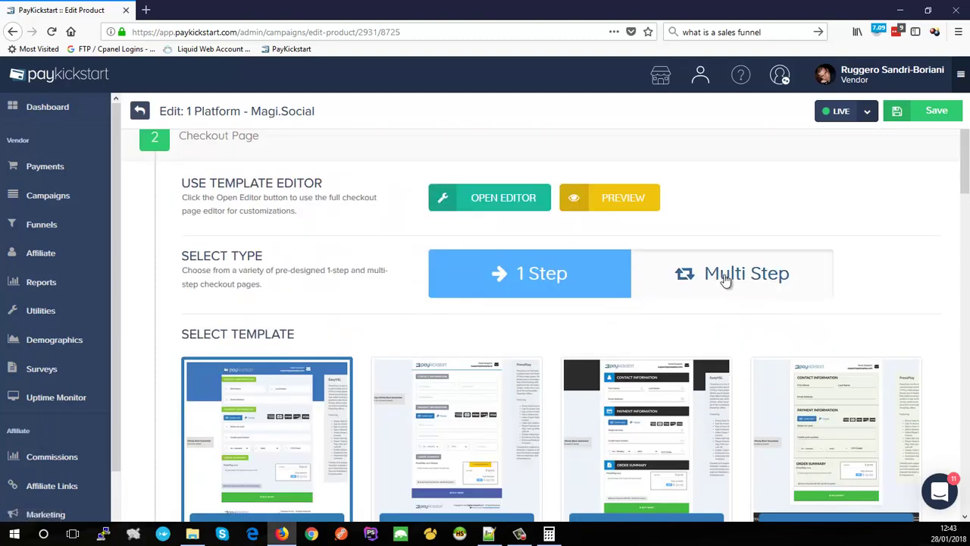
{"action": "left_click", "coordinate": [726, 279]}
{"action": "scroll", "coordinate": [364, 293], "scroll_direction": "down", "scroll_amount": 3}
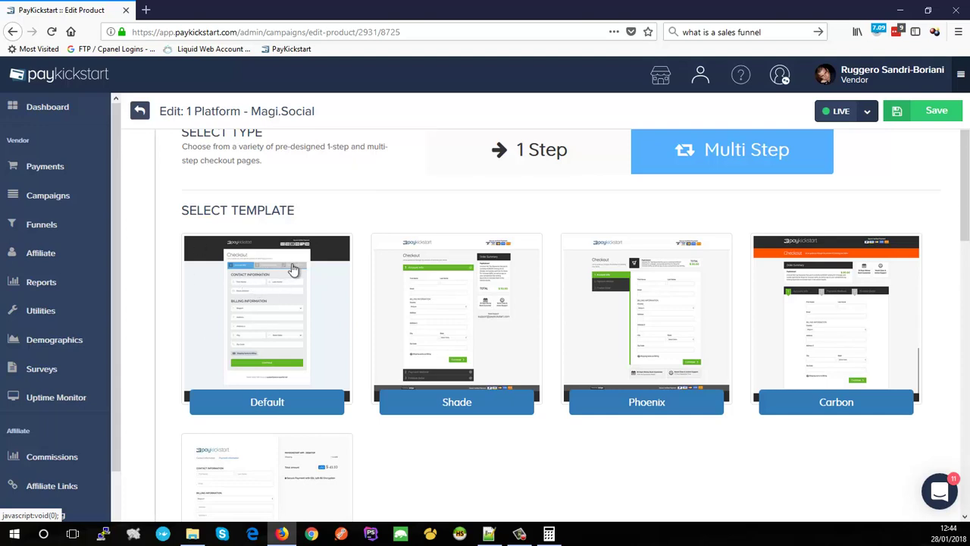
{"action": "scroll", "coordinate": [402, 359], "scroll_direction": "down", "scroll_amount": 3}
{"action": "scroll", "coordinate": [385, 347], "scroll_direction": "up", "scroll_amount": 6}
{"action": "scroll", "coordinate": [606, 364], "scroll_direction": "down", "scroll_amount": 3}
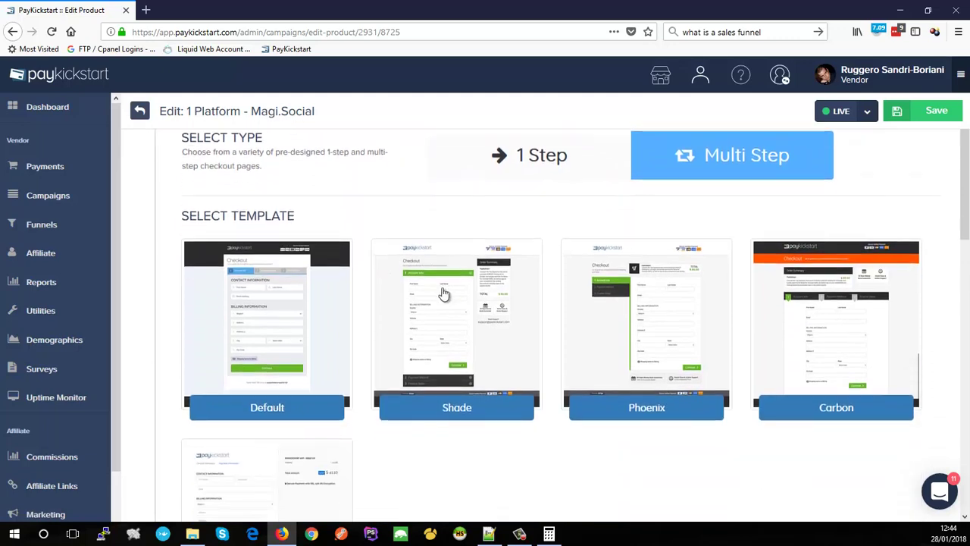
{"action": "left_click", "coordinate": [506, 162]}
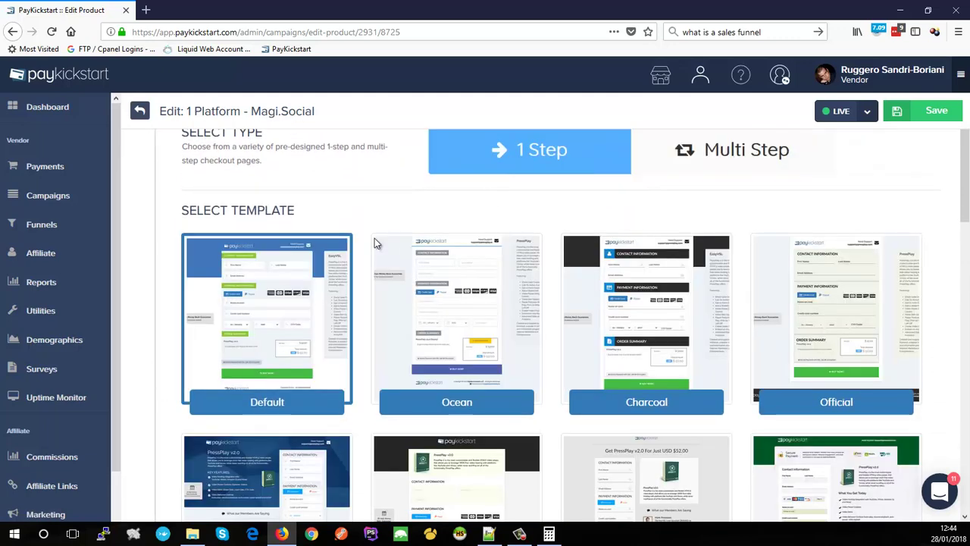
- Examine the 1 Step checkout templates and the product name, language, sidebar text, badge and custom script settings below them
{"action": "scroll", "coordinate": [363, 227], "scroll_direction": "down", "scroll_amount": 1}
{"action": "scroll", "coordinate": [358, 235], "scroll_direction": "down", "scroll_amount": 9}
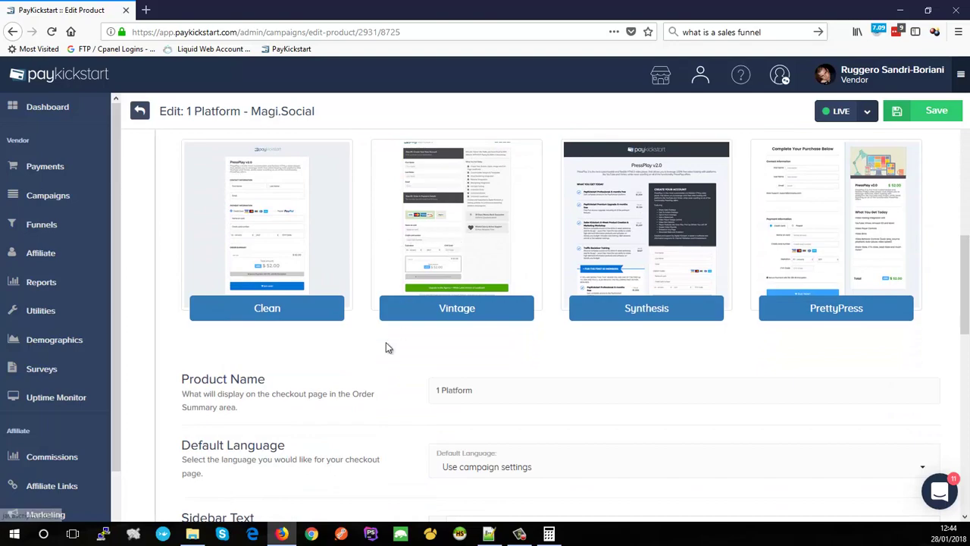
{"action": "scroll", "coordinate": [371, 352], "scroll_direction": "down", "scroll_amount": 3}
{"action": "scroll", "coordinate": [374, 342], "scroll_direction": "up", "scroll_amount": 10}
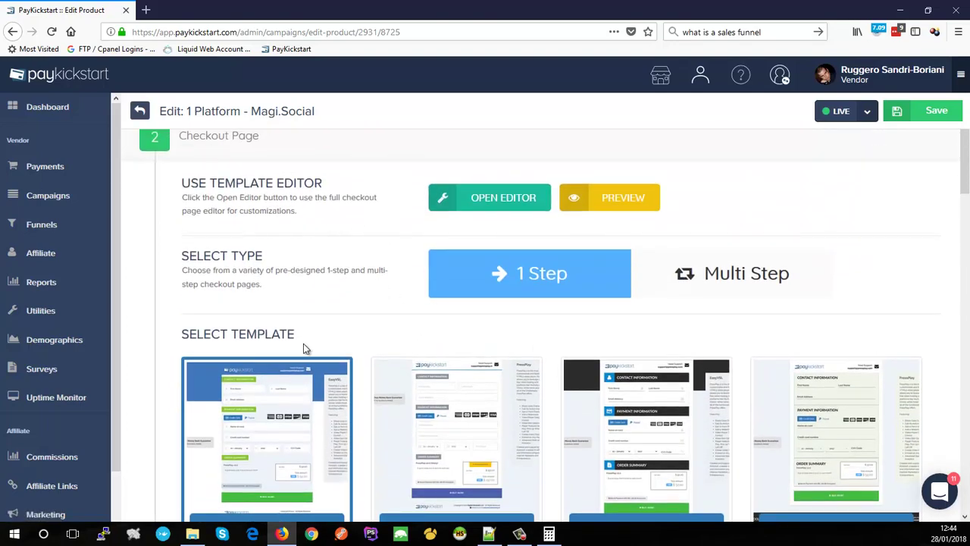
{"action": "scroll", "coordinate": [370, 357], "scroll_direction": "down", "scroll_amount": 6}
{"action": "scroll", "coordinate": [369, 356], "scroll_direction": "down", "scroll_amount": 8}
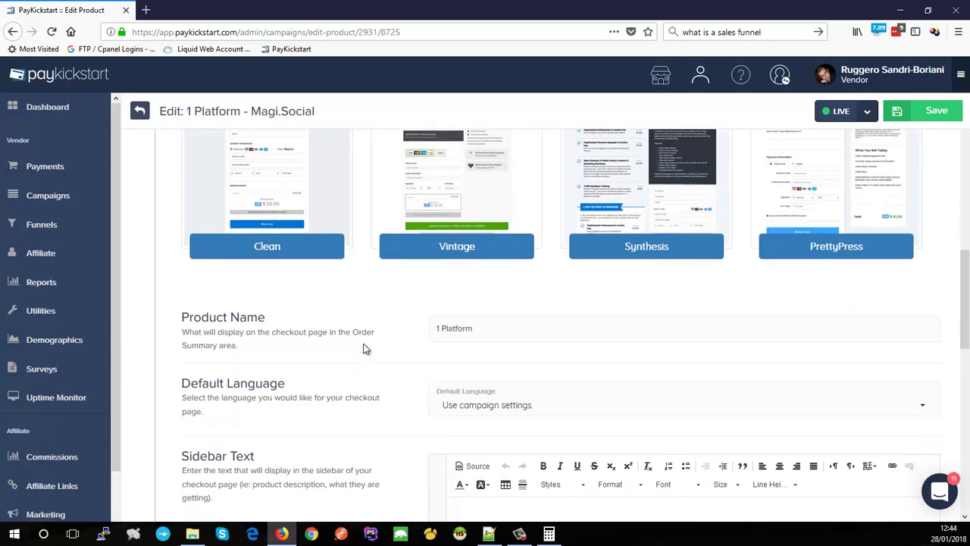
{"action": "scroll", "coordinate": [364, 354], "scroll_direction": "down", "scroll_amount": 3}
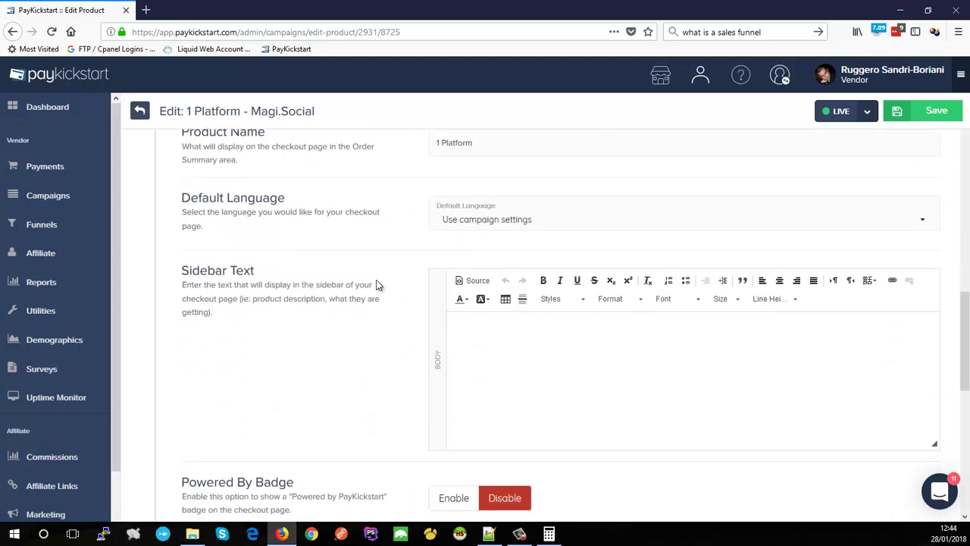
{"action": "scroll", "coordinate": [383, 356], "scroll_direction": "down", "scroll_amount": 3}
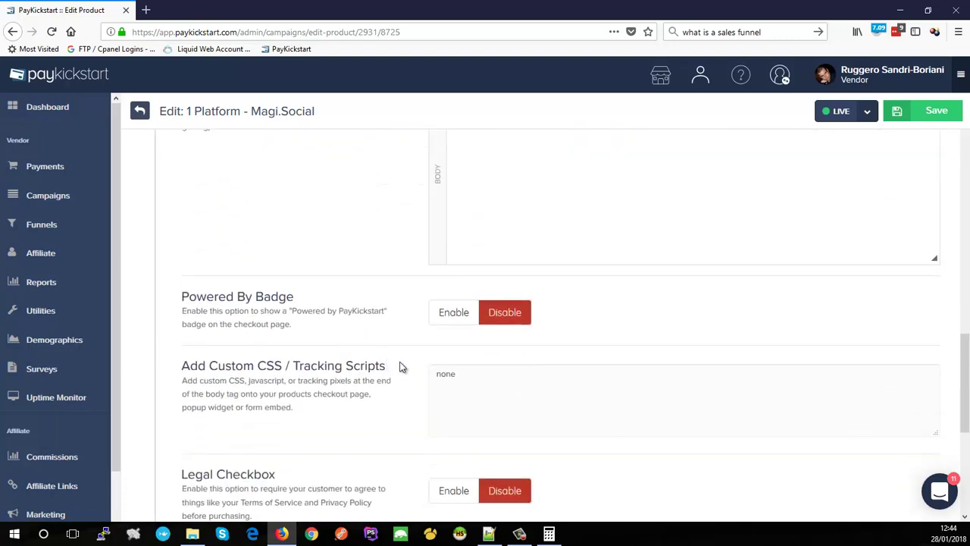
{"action": "scroll", "coordinate": [390, 363], "scroll_direction": "down", "scroll_amount": 2}
{"action": "scroll", "coordinate": [386, 350], "scroll_direction": "up", "scroll_amount": 2}
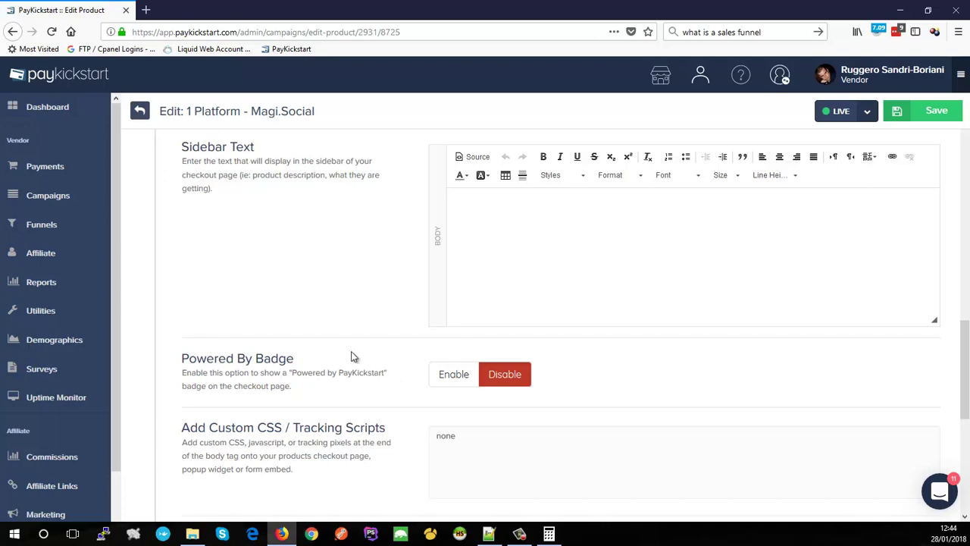
- Clear the text "none" from the custom CSS and tracking scripts of the checkout page
{"action": "scroll", "coordinate": [352, 351], "scroll_direction": "down", "scroll_amount": 3}
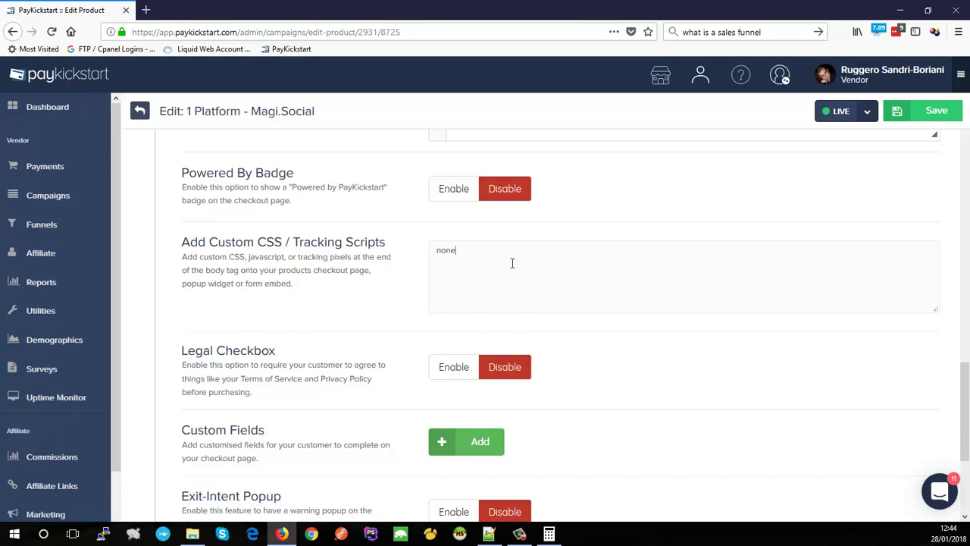
{"action": "double_click", "coordinate": [452, 254]}
{"action": "key", "text": "BackSpace"}
- Try the Legal Checkbox option, inspect the terms of service link in its legal text, and disable the option again
{"action": "scroll", "coordinate": [394, 305], "scroll_direction": "down", "scroll_amount": 3}
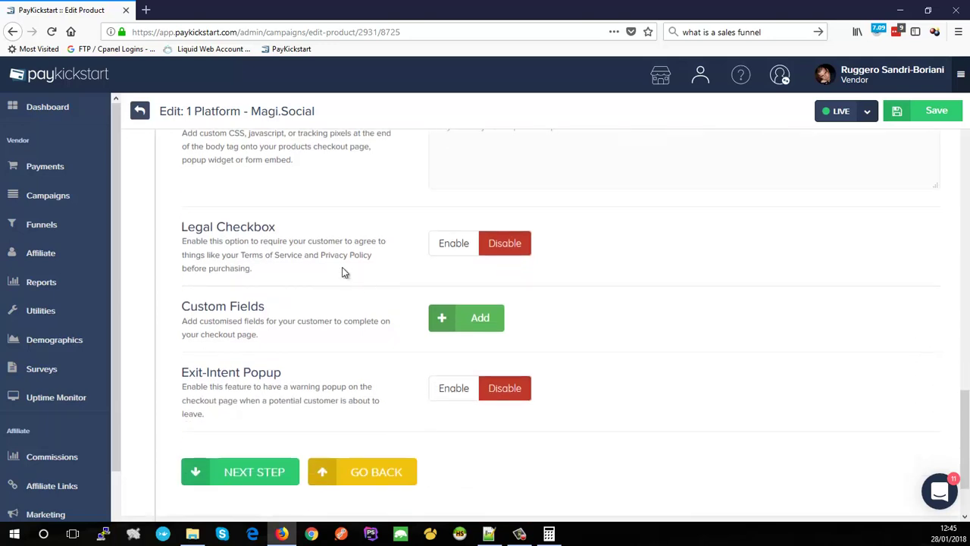
{"action": "left_click", "coordinate": [462, 255]}
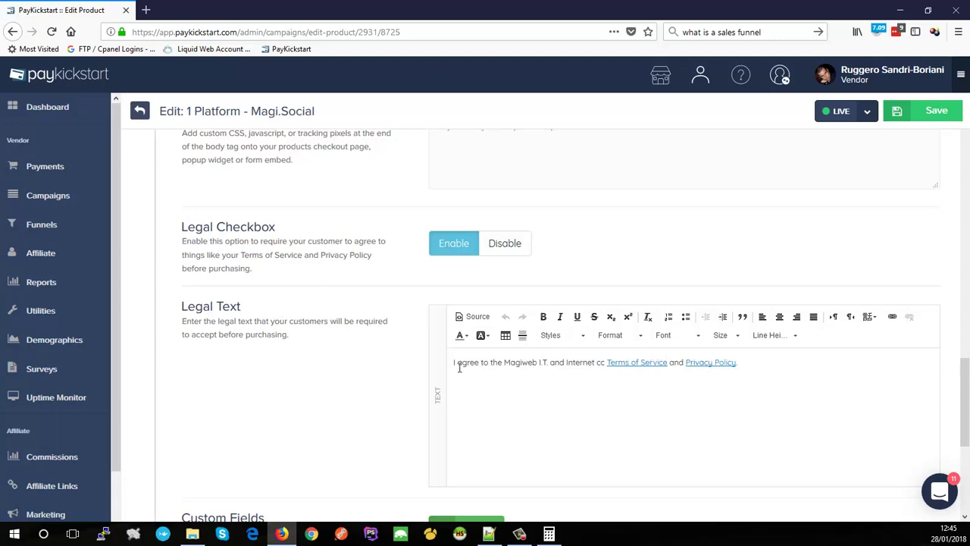
{"action": "left_click", "coordinate": [650, 363]}
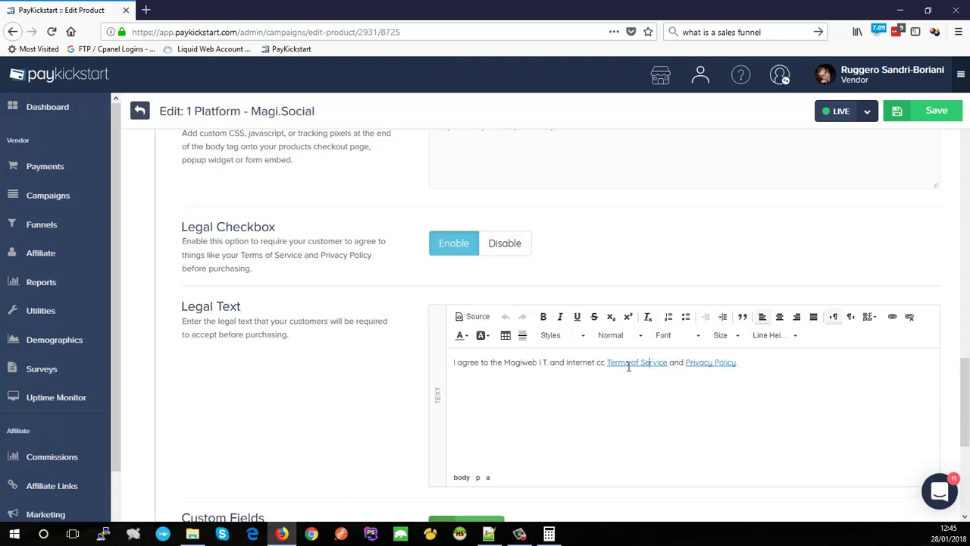
{"action": "left_click", "coordinate": [639, 363]}
{"action": "scroll", "coordinate": [416, 285], "scroll_direction": "down", "scroll_amount": 2}
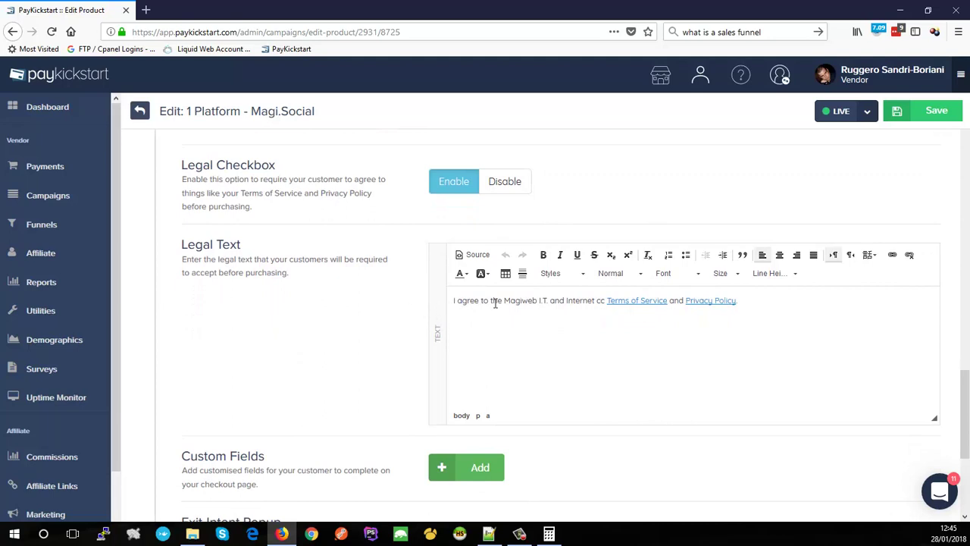
{"action": "left_click", "coordinate": [502, 187]}
- Continue from the checkout page setup to the integrations, leaving custom fields empty and the exit-intent popup disabled
{"action": "scroll", "coordinate": [366, 266], "scroll_direction": "down", "scroll_amount": 1}
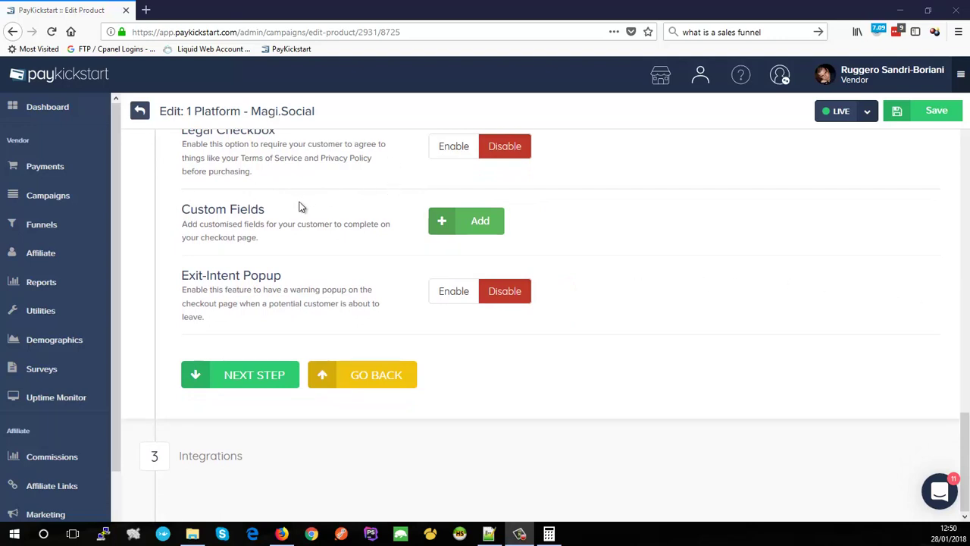
{"action": "scroll", "coordinate": [304, 211], "scroll_direction": "up", "scroll_amount": 2}
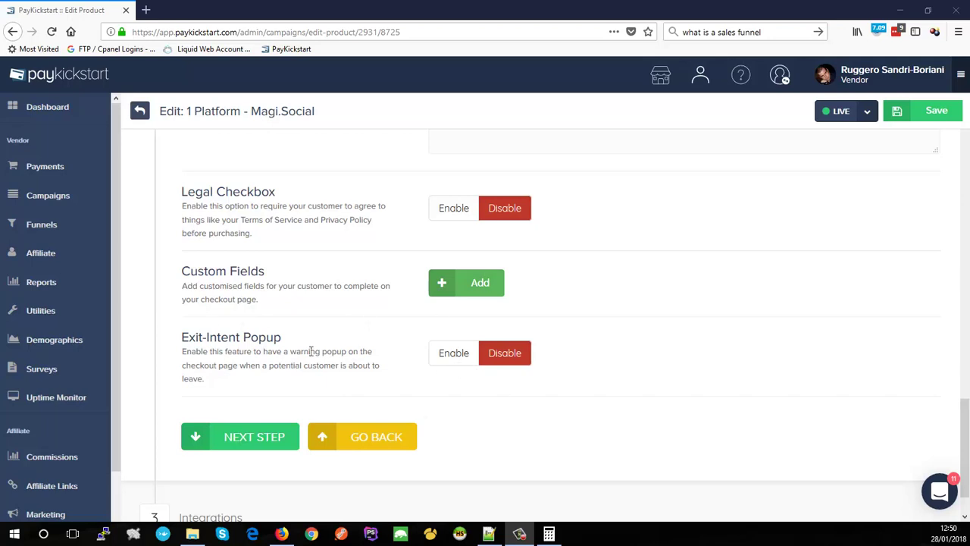
{"action": "scroll", "coordinate": [410, 350], "scroll_direction": "down", "scroll_amount": 2}
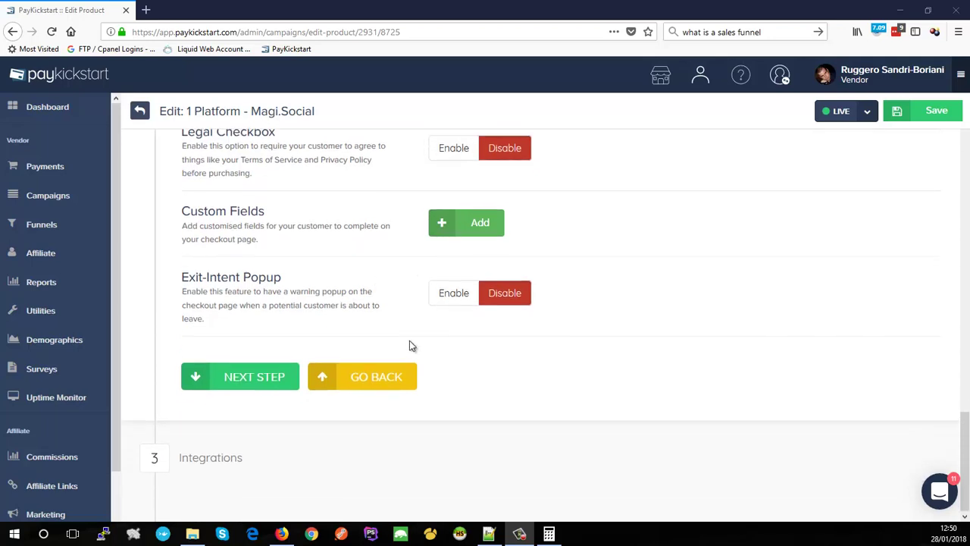
{"action": "left_click", "coordinate": [238, 379]}
{"action": "scroll", "coordinate": [260, 281], "scroll_direction": "up", "scroll_amount": 3}
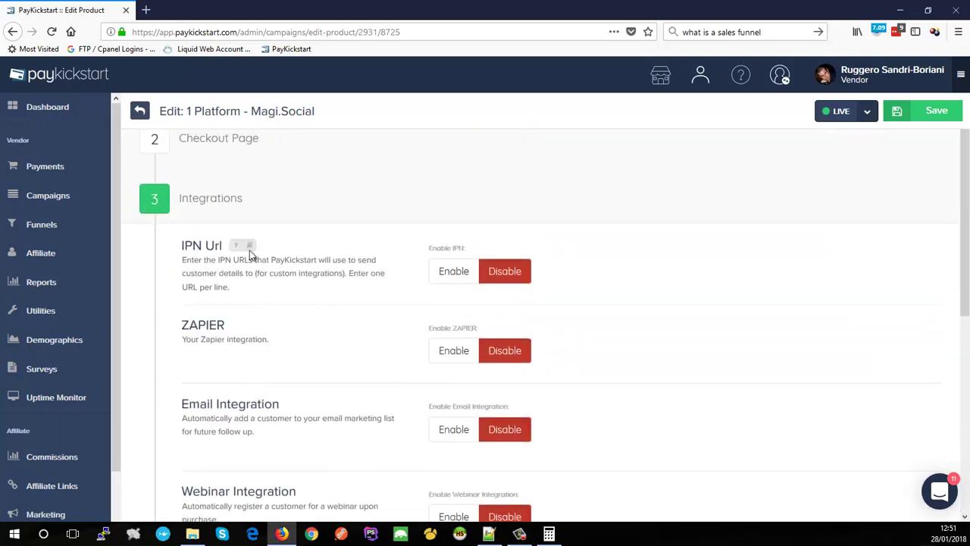
- Try enabling the IPN URL integration to show its URL entry area, and disable it again
{"action": "scroll", "coordinate": [309, 262], "scroll_direction": "down", "scroll_amount": 1}
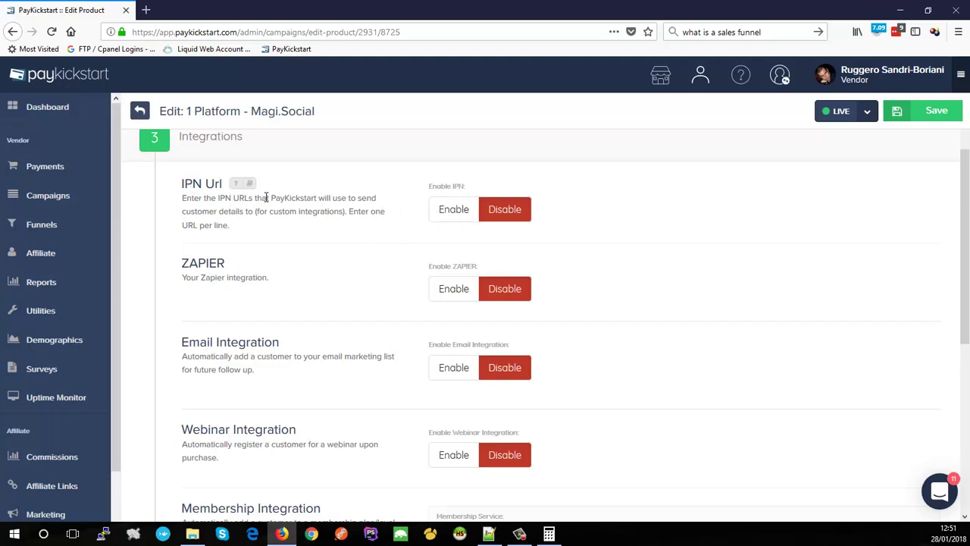
{"action": "left_click", "coordinate": [440, 214]}
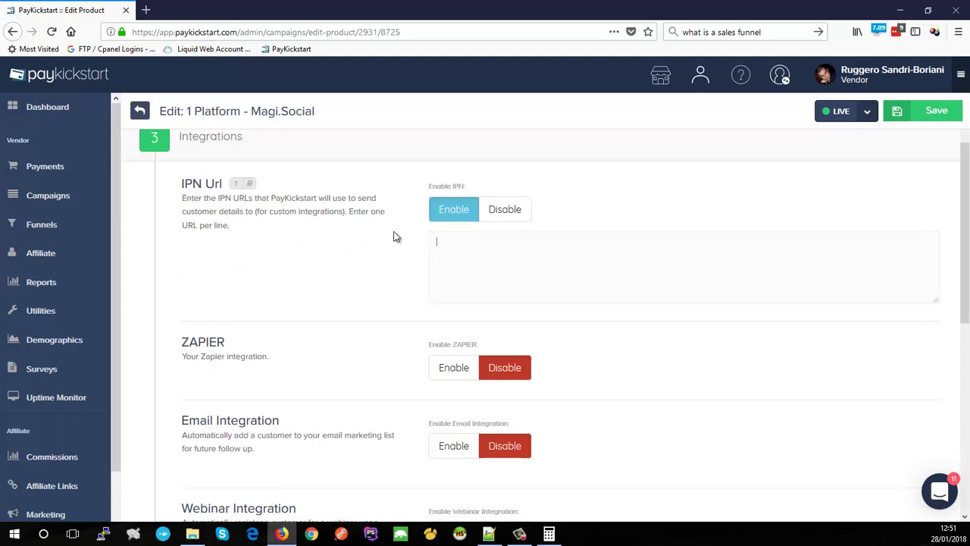
{"action": "left_click", "coordinate": [506, 213]}
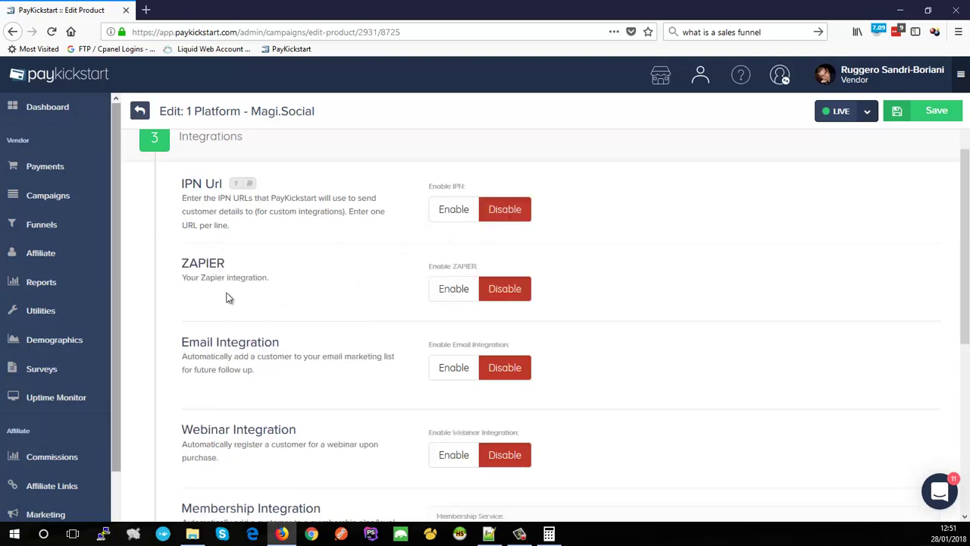
- Try enabling the Zapier integration, look through its webhook URL fields, and disable it again
{"action": "left_click", "coordinate": [460, 290]}
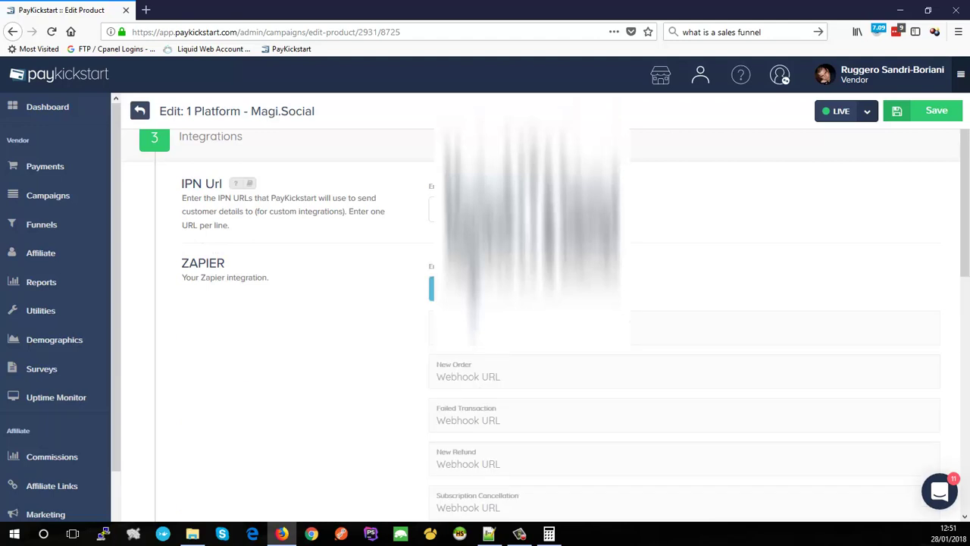
{"action": "scroll", "coordinate": [432, 278], "scroll_direction": "down", "scroll_amount": 3}
{"action": "scroll", "coordinate": [395, 257], "scroll_direction": "up", "scroll_amount": 2}
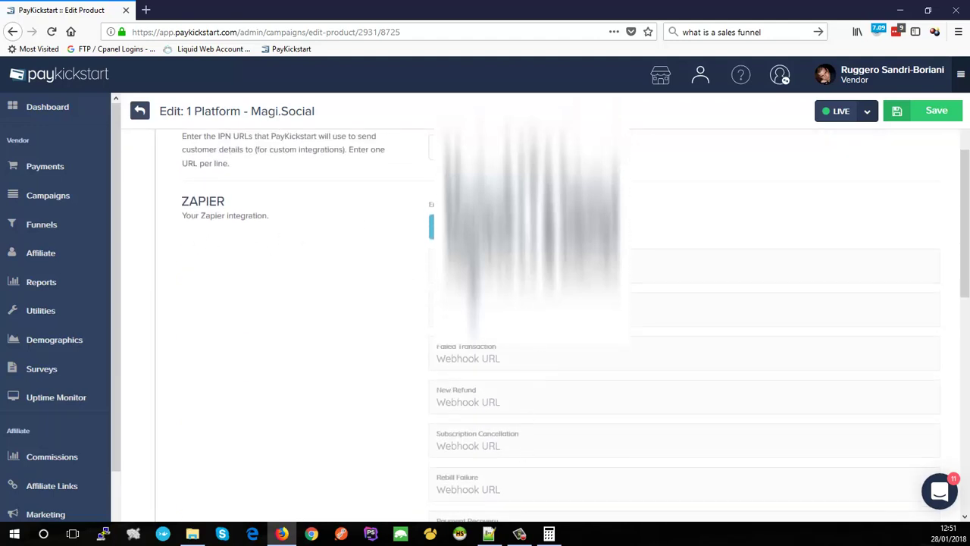
{"action": "scroll", "coordinate": [427, 329], "scroll_direction": "down", "scroll_amount": 4}
{"action": "scroll", "coordinate": [427, 328], "scroll_direction": "up", "scroll_amount": 4}
{"action": "scroll", "coordinate": [419, 244], "scroll_direction": "down", "scroll_amount": 3}
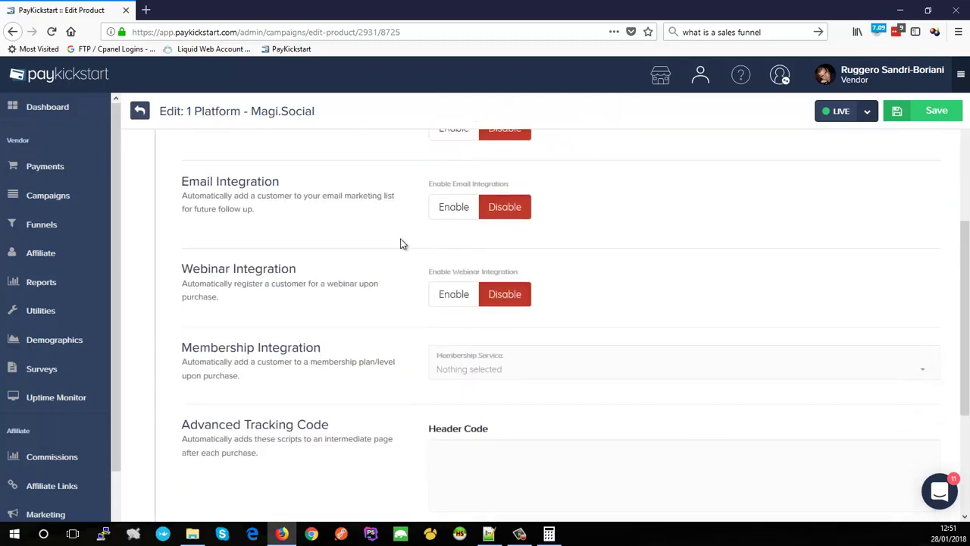
- Try enabling the email integration, view its add-user options for each transaction type, and disable it again
{"action": "left_click", "coordinate": [449, 188]}
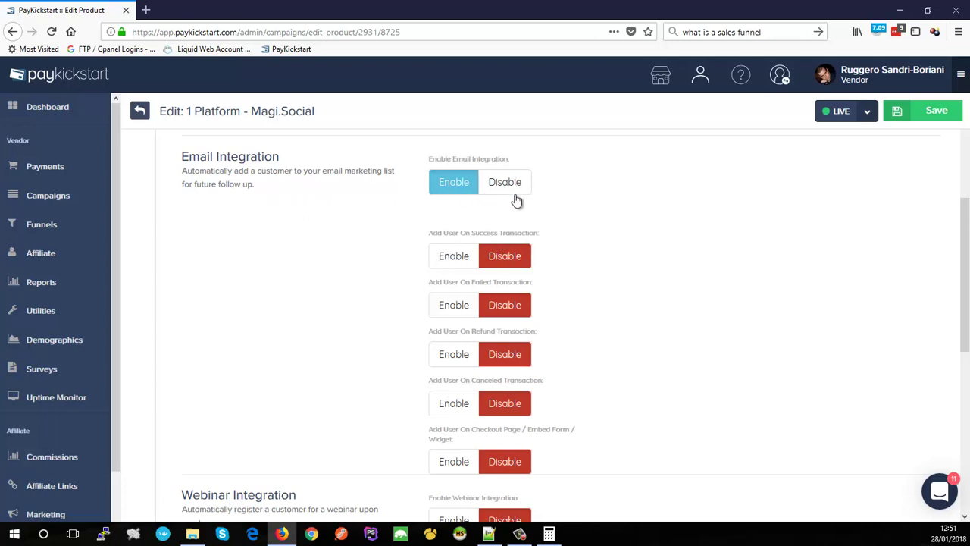
{"action": "scroll", "coordinate": [459, 228], "scroll_direction": "up", "scroll_amount": 1}
{"action": "scroll", "coordinate": [462, 240], "scroll_direction": "up", "scroll_amount": 1}
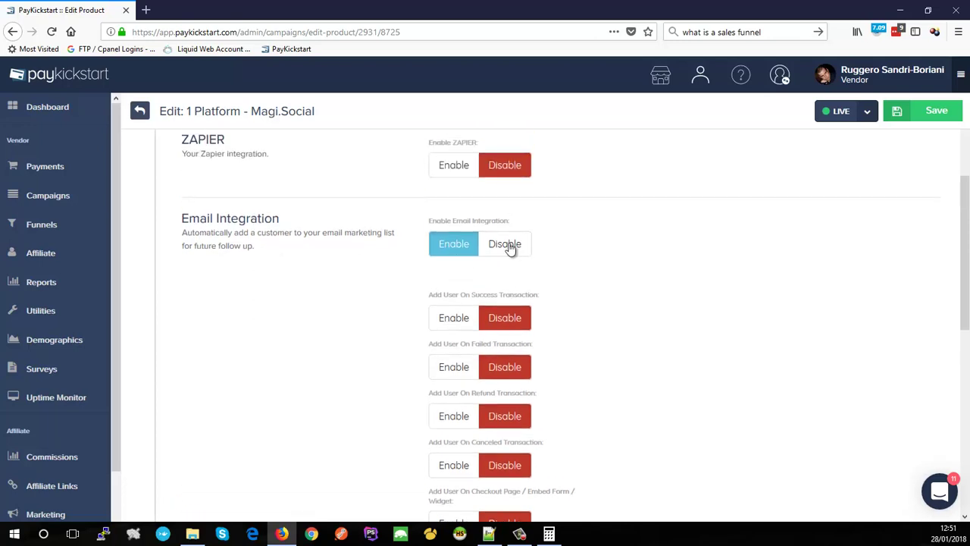
{"action": "left_click", "coordinate": [509, 244]}
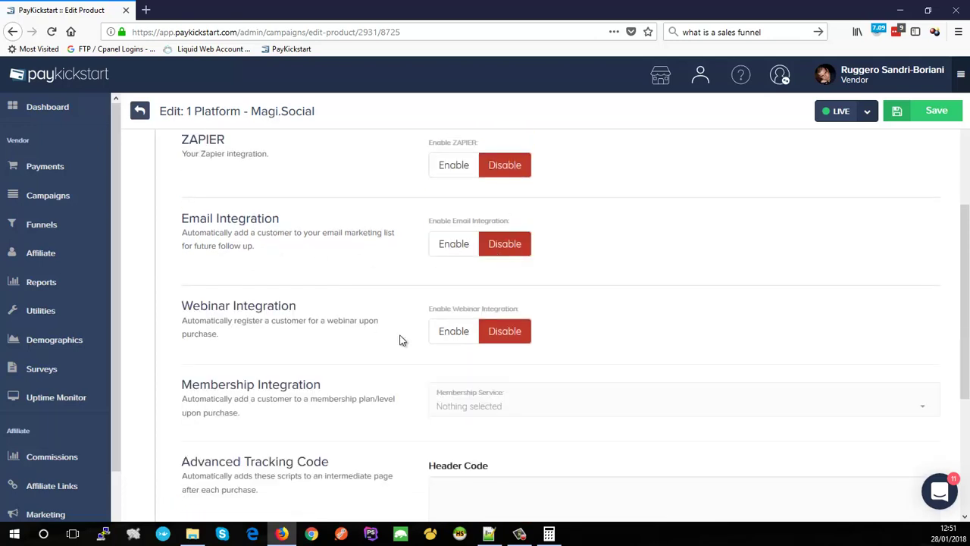
- Try enabling the webinar integration, check the available webinar services, and disable it again
{"action": "scroll", "coordinate": [400, 338], "scroll_direction": "down", "scroll_amount": 2}
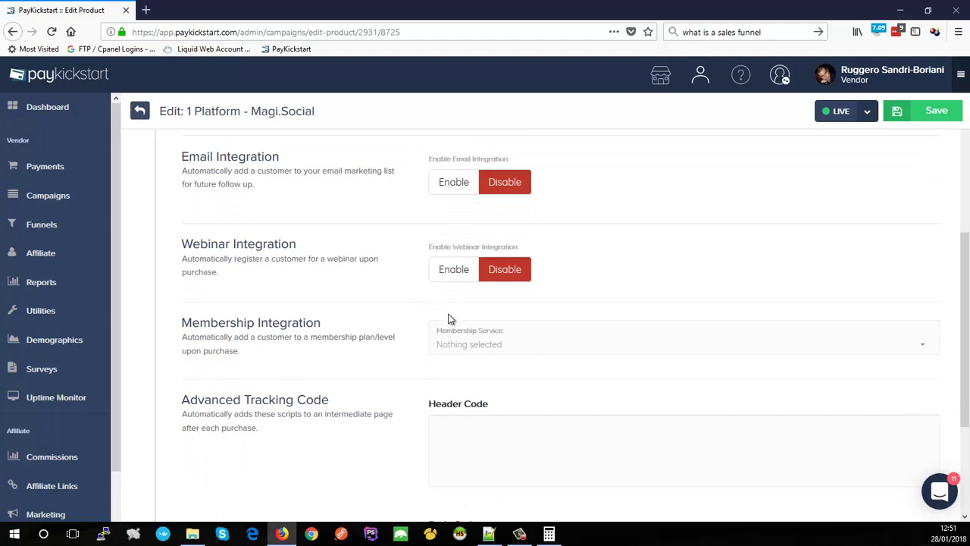
{"action": "left_click", "coordinate": [440, 271]}
{"action": "left_click", "coordinate": [489, 321]}
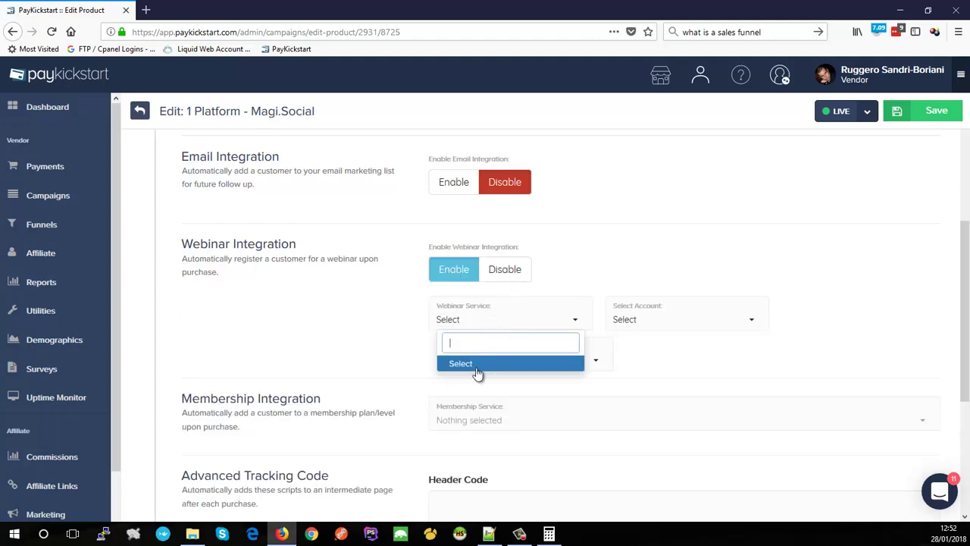
{"action": "left_click", "coordinate": [391, 340]}
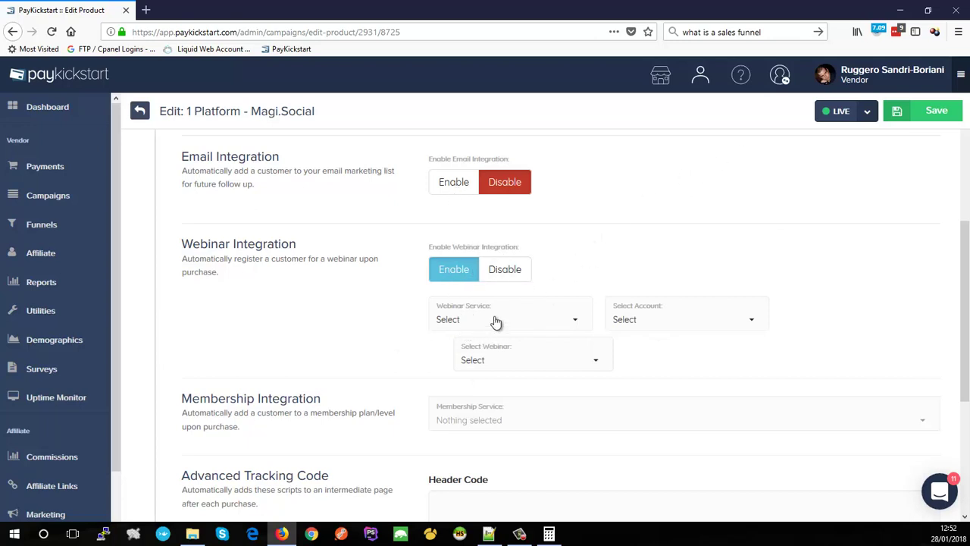
{"action": "left_click", "coordinate": [519, 276]}
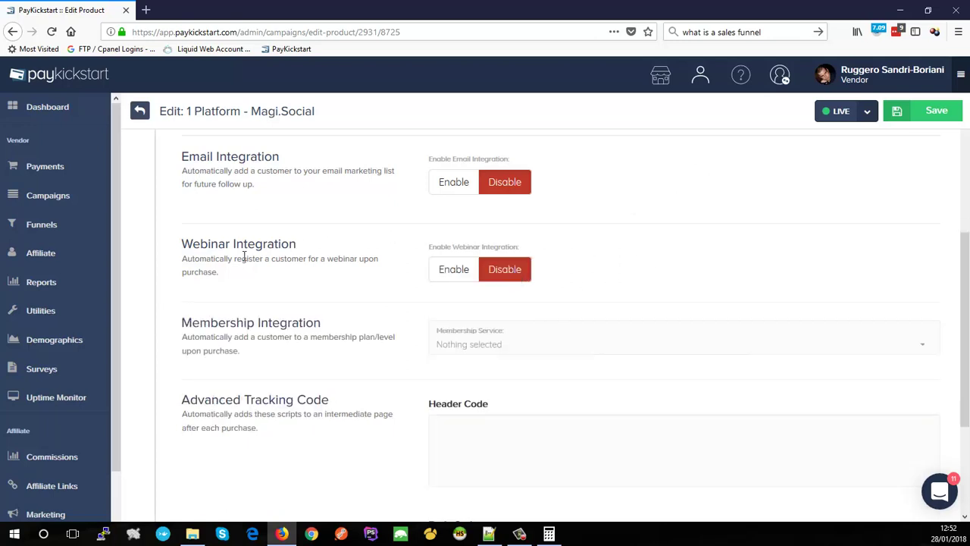
- Check the membership services offered for the membership integration, leaving none selected
{"action": "left_click", "coordinate": [523, 346]}
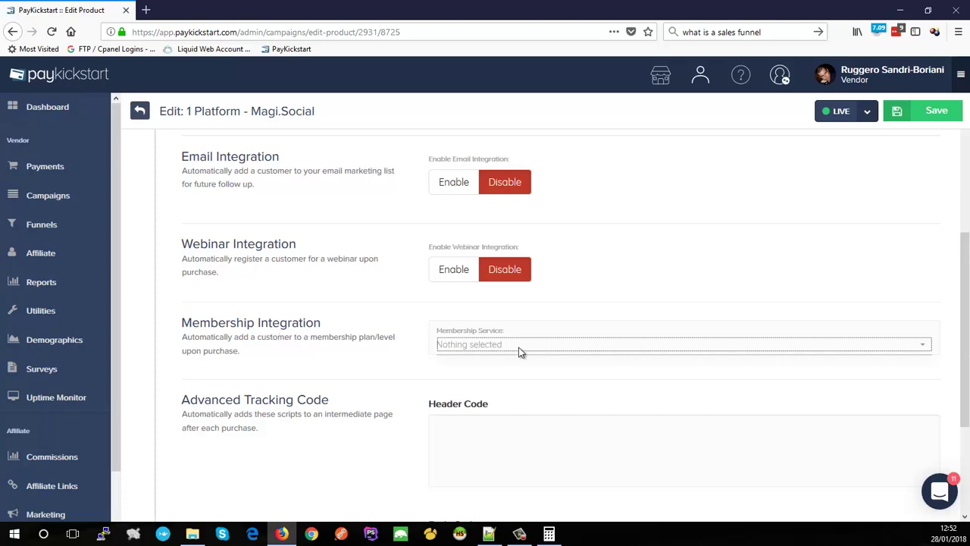
{"action": "left_click", "coordinate": [424, 344]}
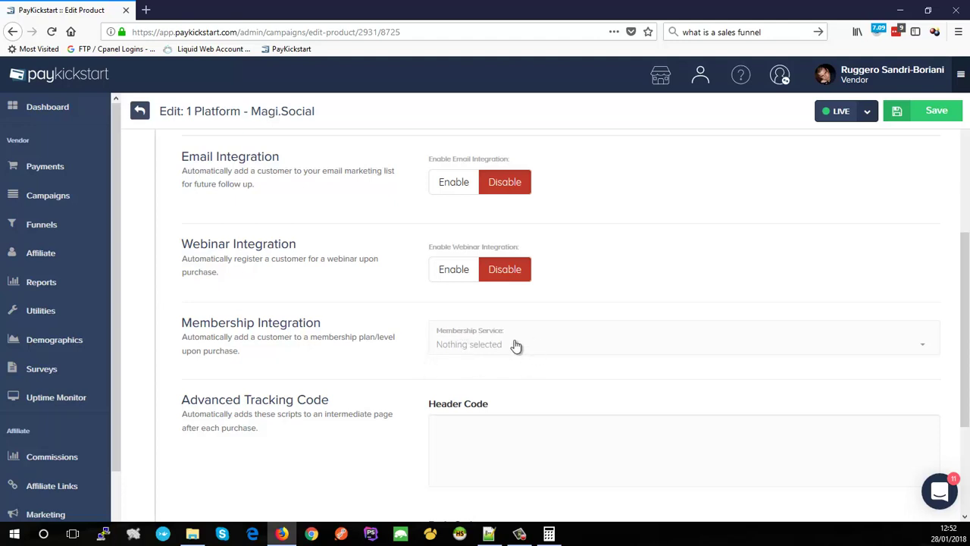
{"action": "scroll", "coordinate": [395, 299], "scroll_direction": "down", "scroll_amount": 1}
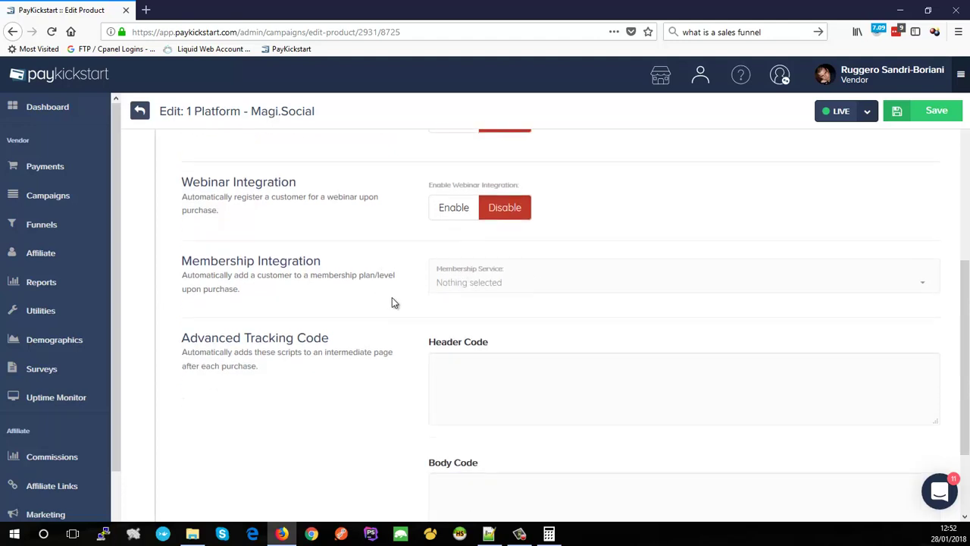
- Check the advanced tracking code fields, and reopen the Product Details section to review its description, commission settings and landing page URL
{"action": "scroll", "coordinate": [231, 326], "scroll_direction": "down", "scroll_amount": 2}
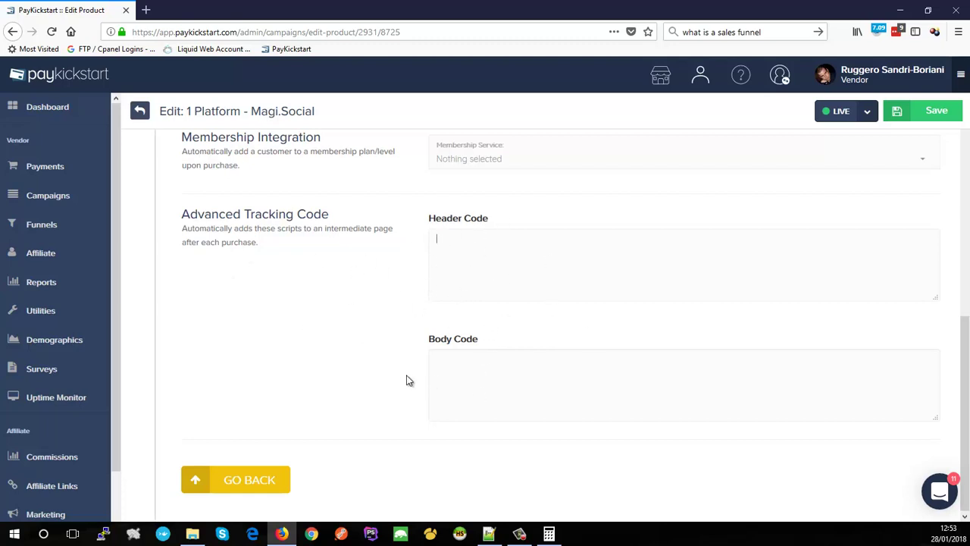
{"action": "scroll", "coordinate": [400, 382], "scroll_direction": "up", "scroll_amount": 15}
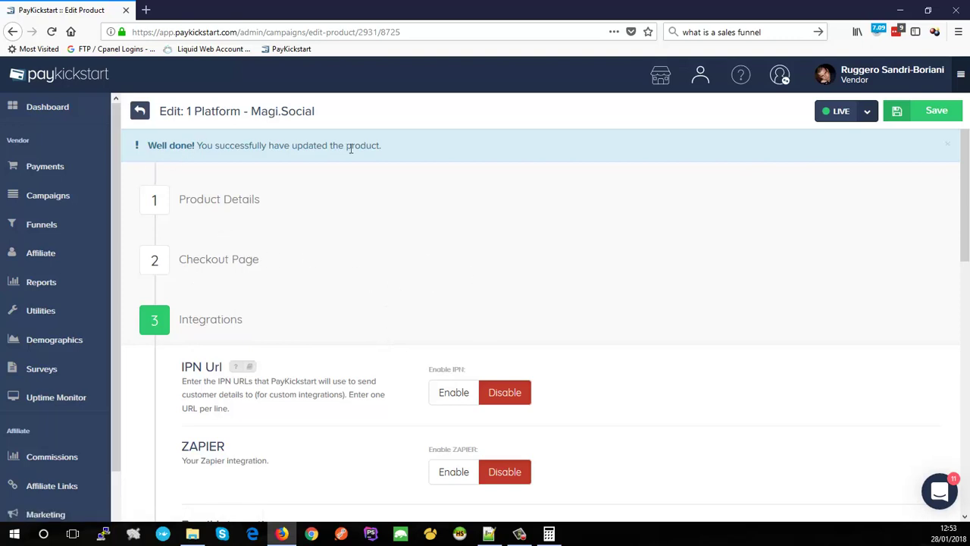
{"action": "left_click", "coordinate": [155, 208]}
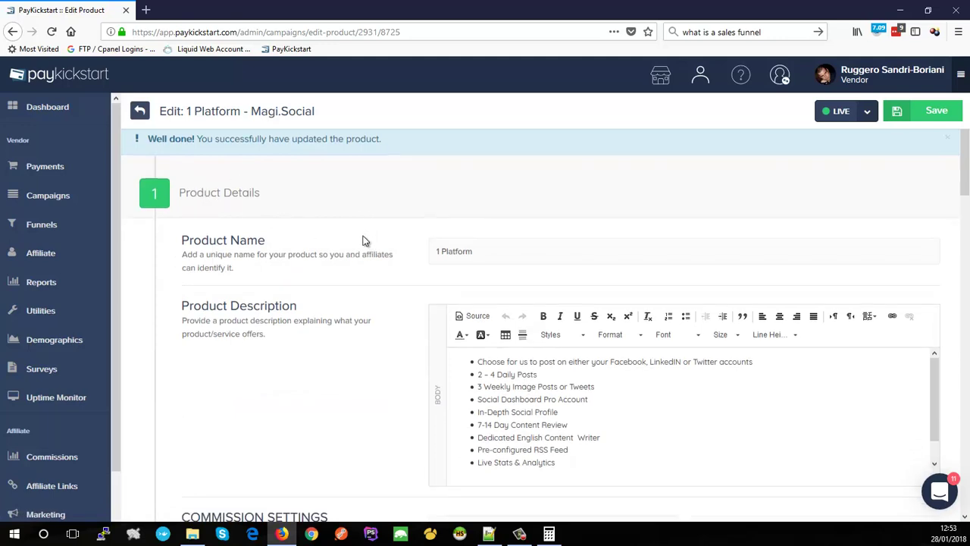
{"action": "scroll", "coordinate": [362, 246], "scroll_direction": "down", "scroll_amount": 5}
{"action": "scroll", "coordinate": [352, 263], "scroll_direction": "up", "scroll_amount": 5}
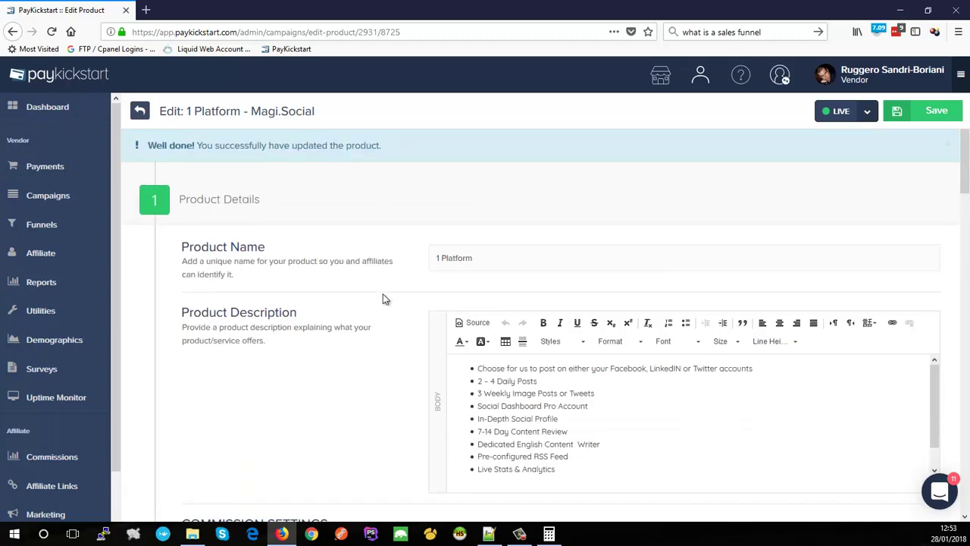
{"action": "scroll", "coordinate": [372, 279], "scroll_direction": "down", "scroll_amount": 10}
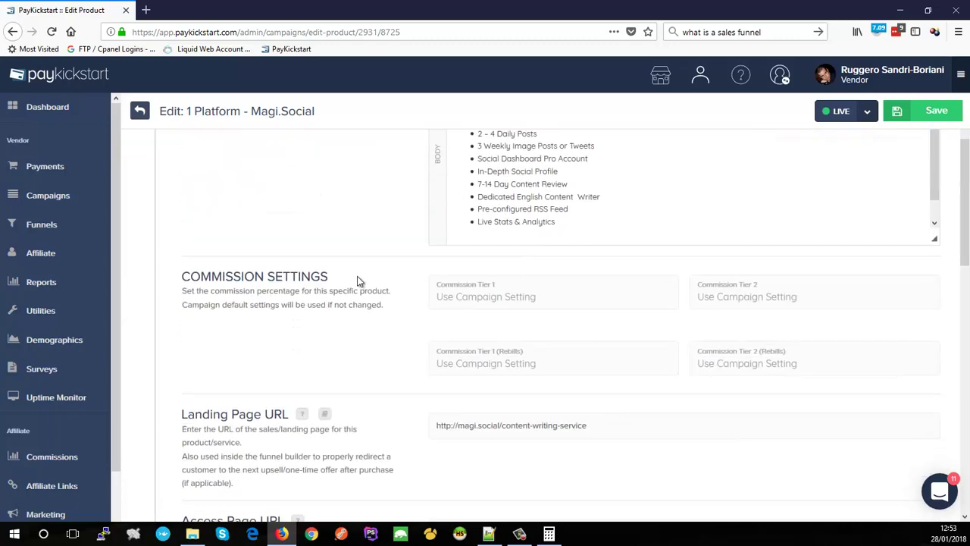
{"action": "scroll", "coordinate": [377, 287], "scroll_direction": "up", "scroll_amount": 10}
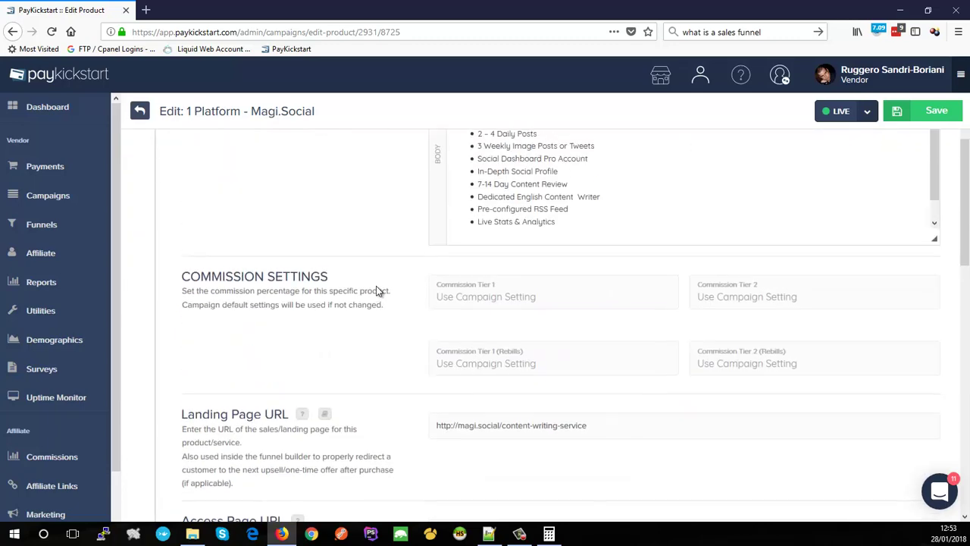